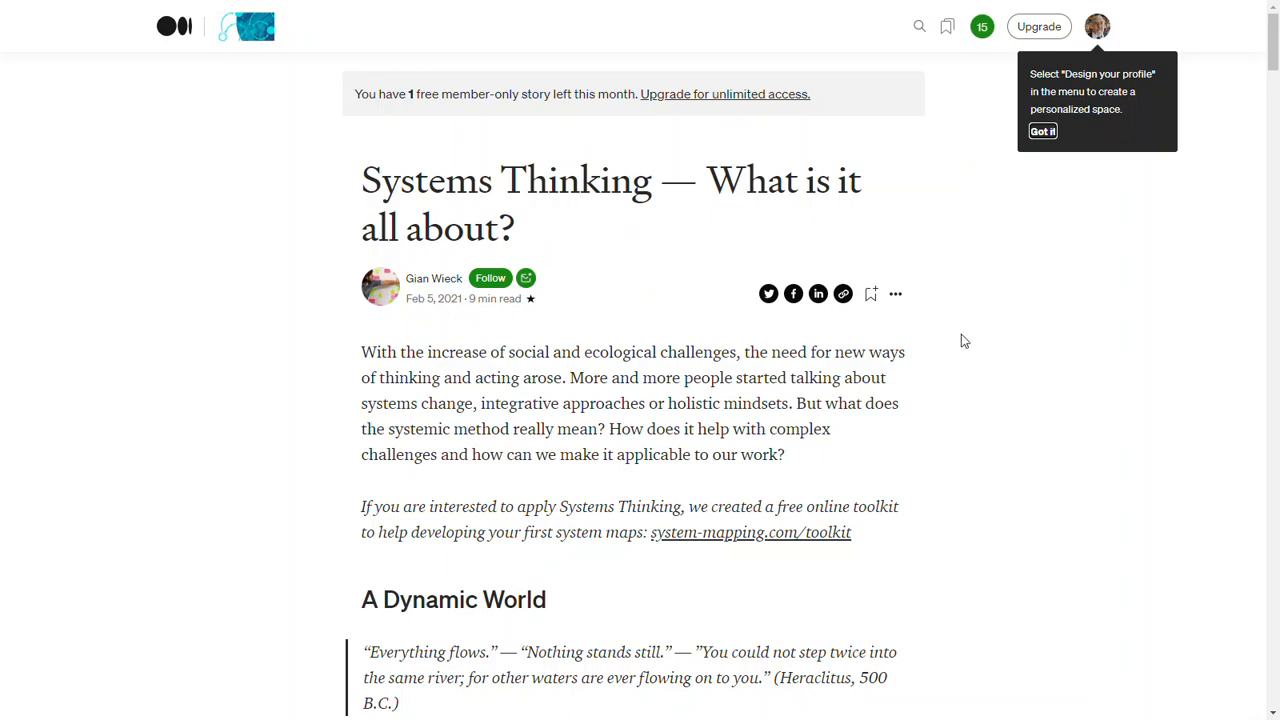
- Read through the Systems Thinking article, including its system map figure on adequate housing
scroll(1012, 405, "down", 1)
scroll(1012, 405, "down", 20)
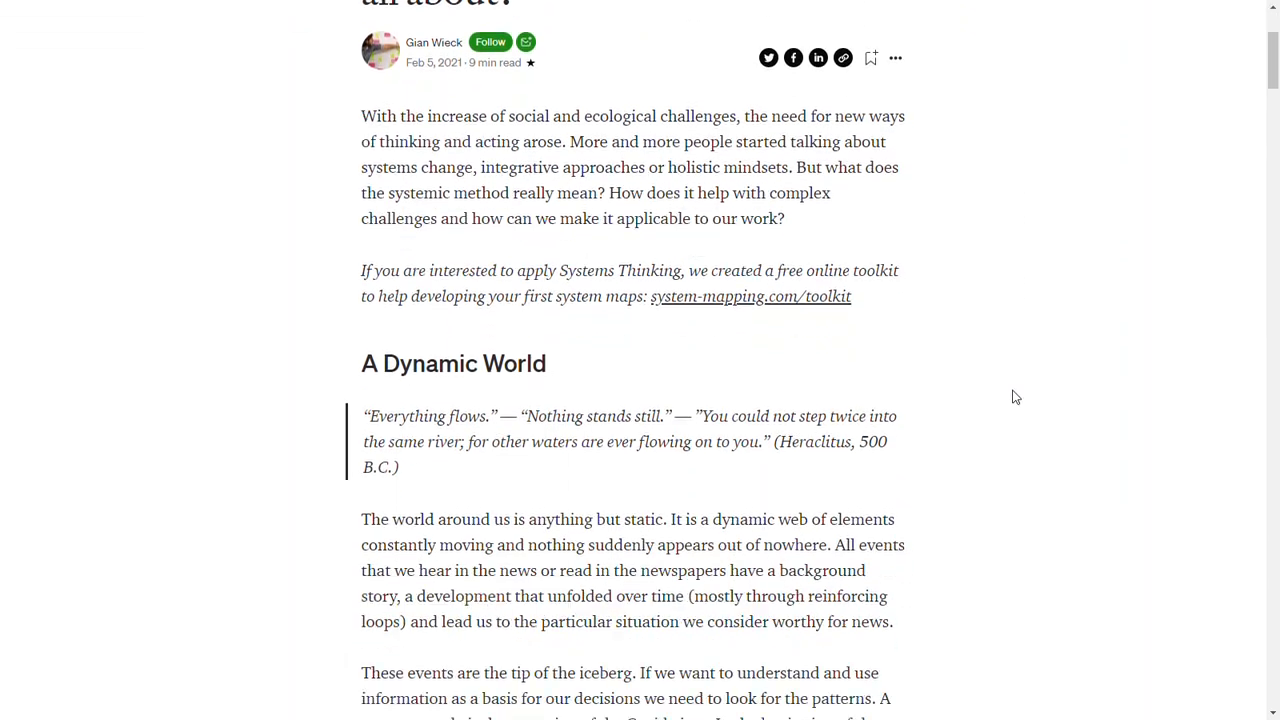
scroll(1048, 371, "down", 12)
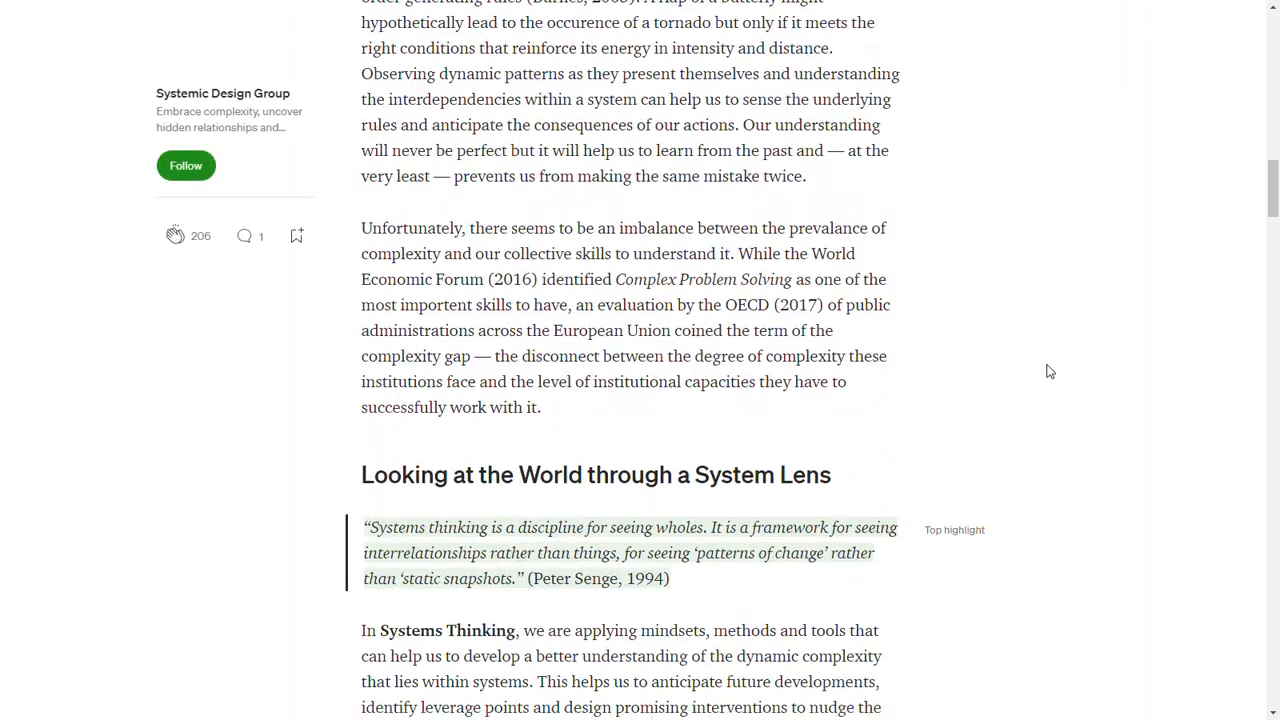
scroll(1048, 371, "down", 15)
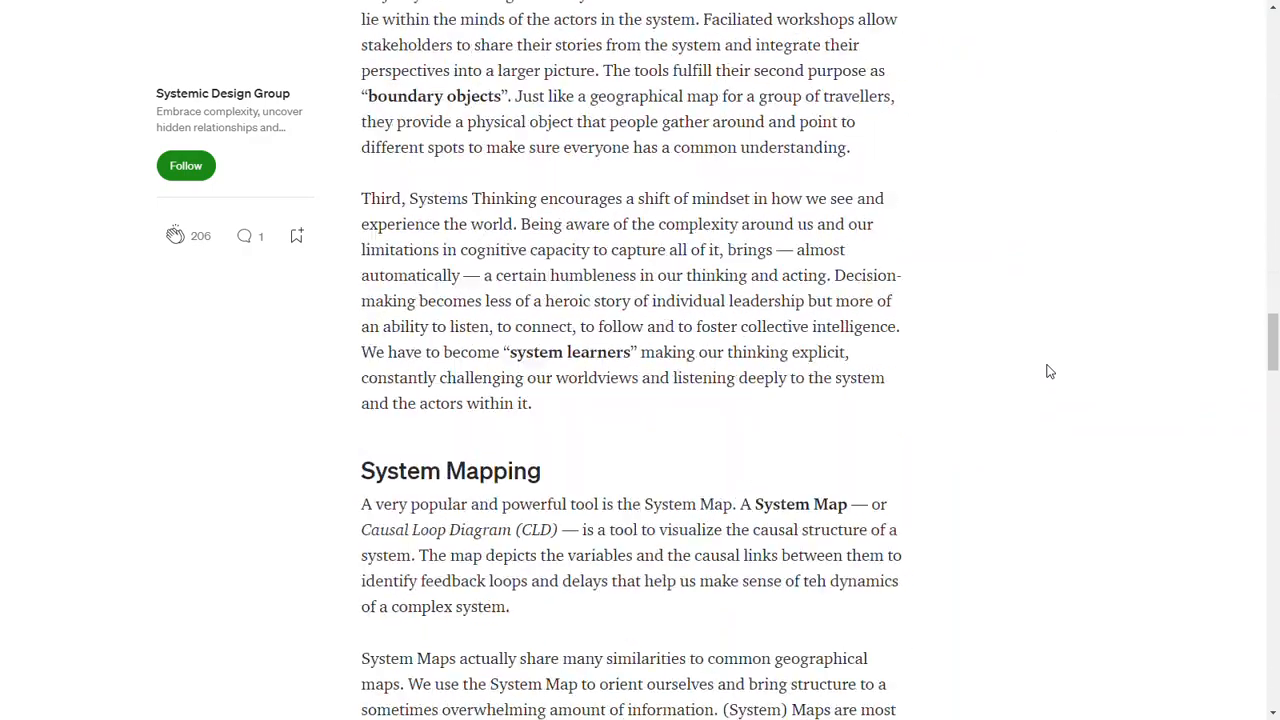
scroll(1047, 365, "up", 1)
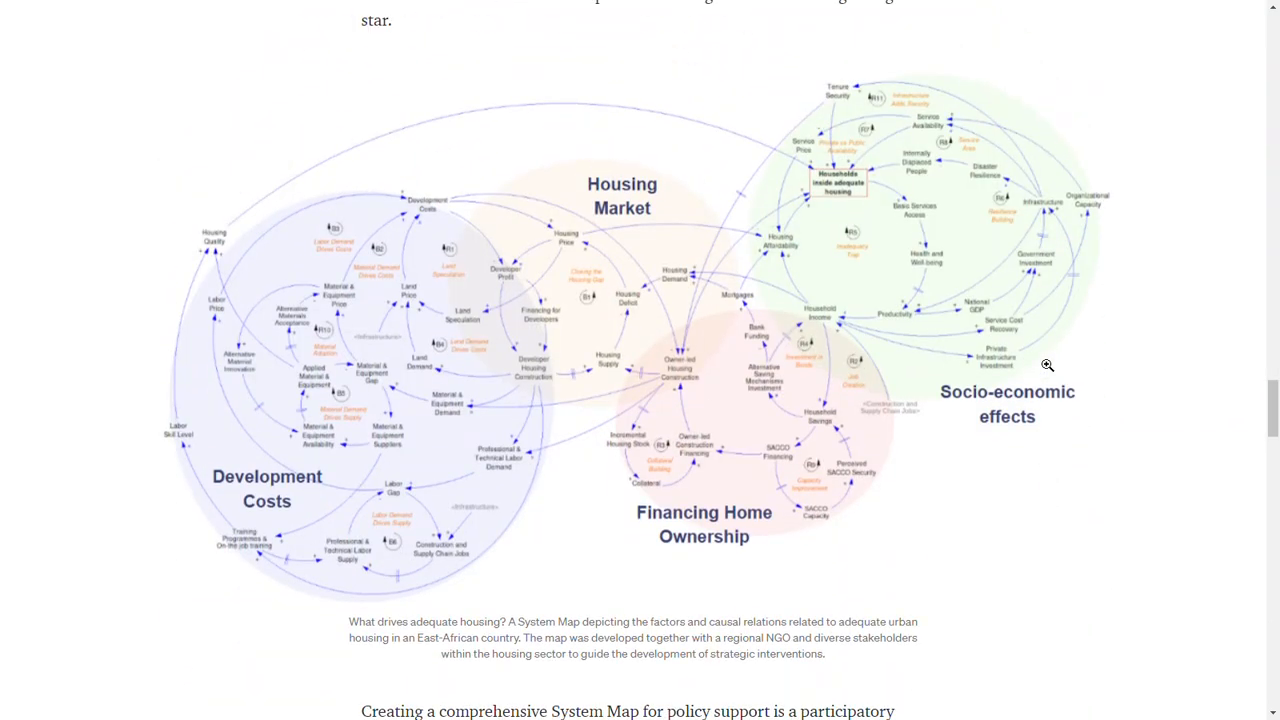
scroll(1120, 430, "up", 1)
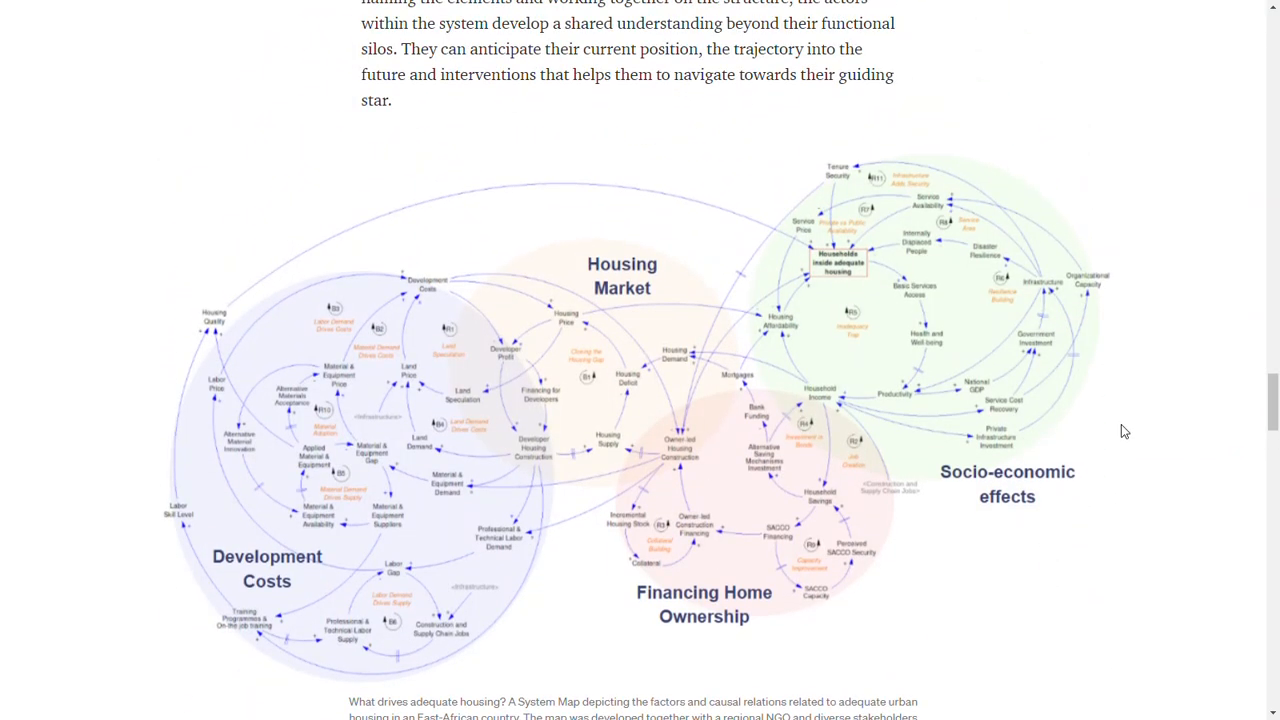
scroll(1120, 430, "down", 1)
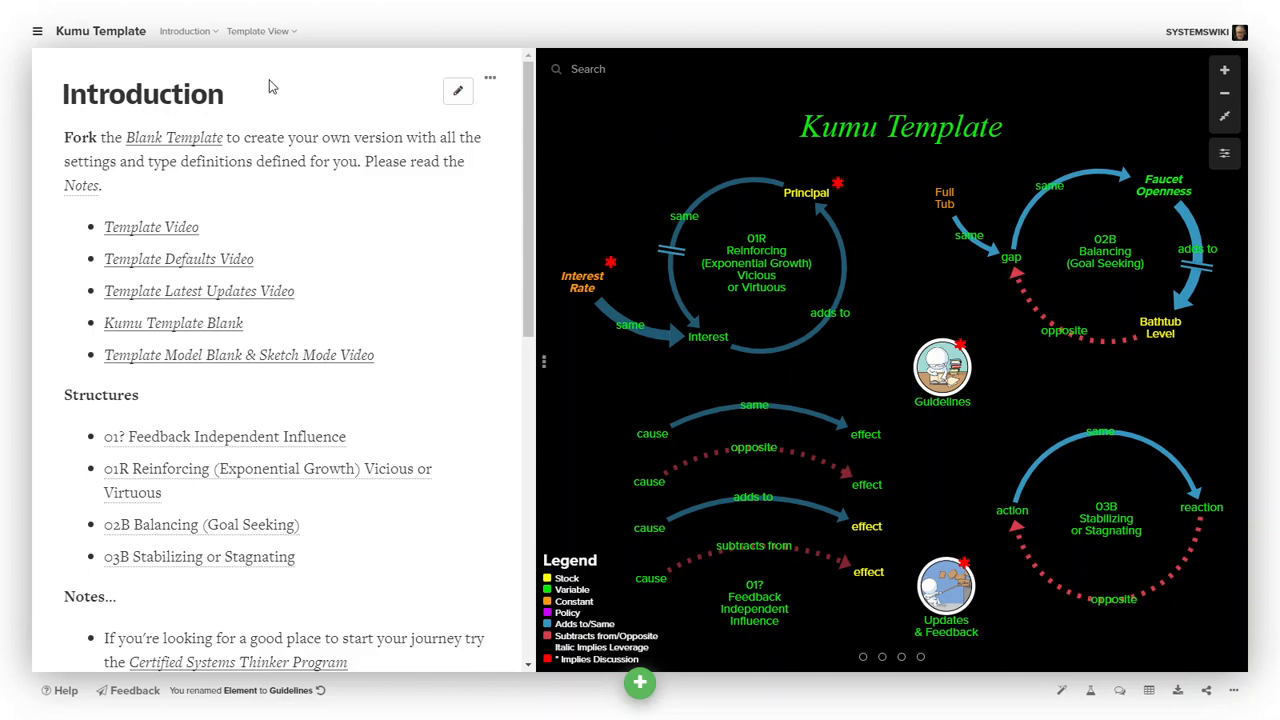
- Open the Kumu Template project overview and close it again
left_click(40, 33)
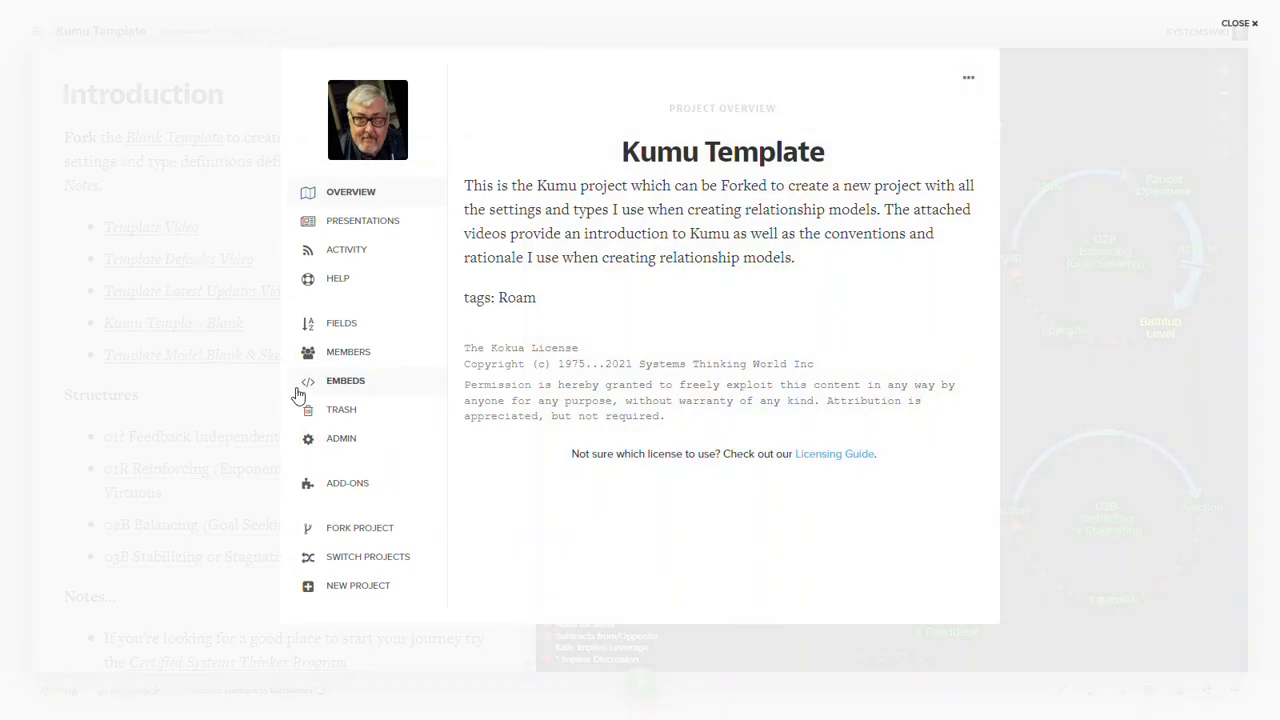
left_click(1122, 79)
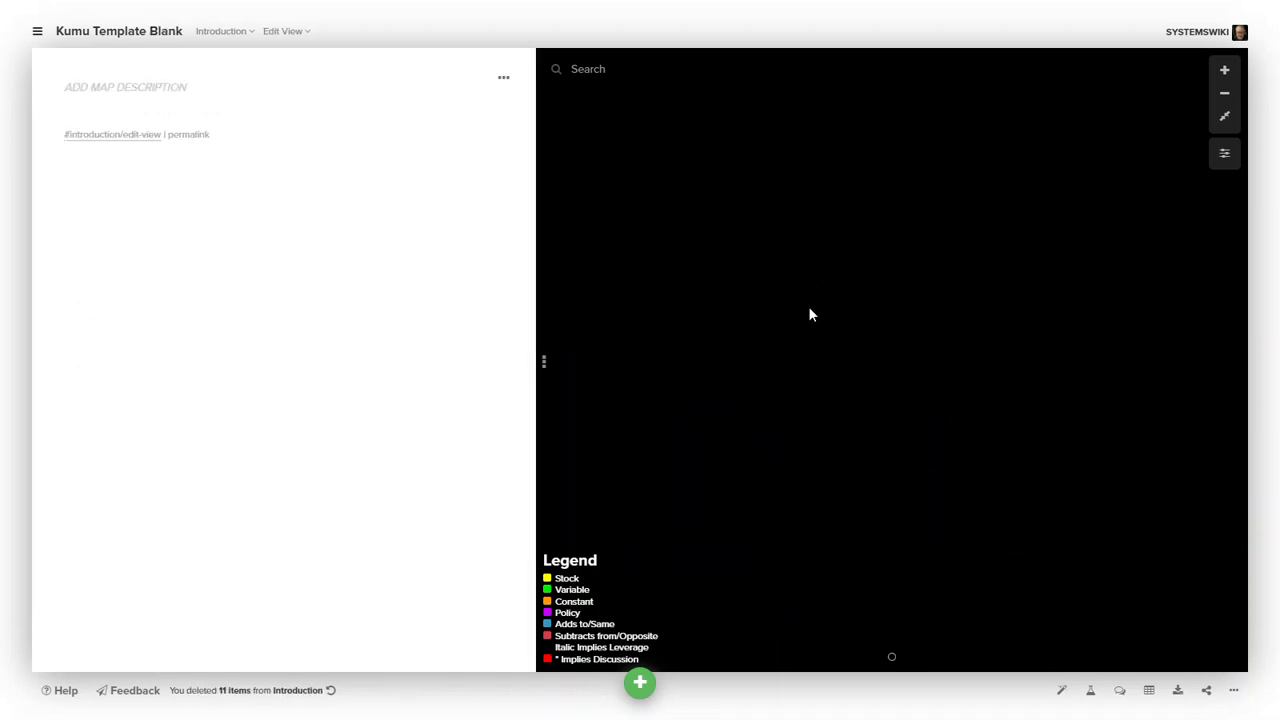
- Switch the blank project's map to Template View
left_click(300, 40)
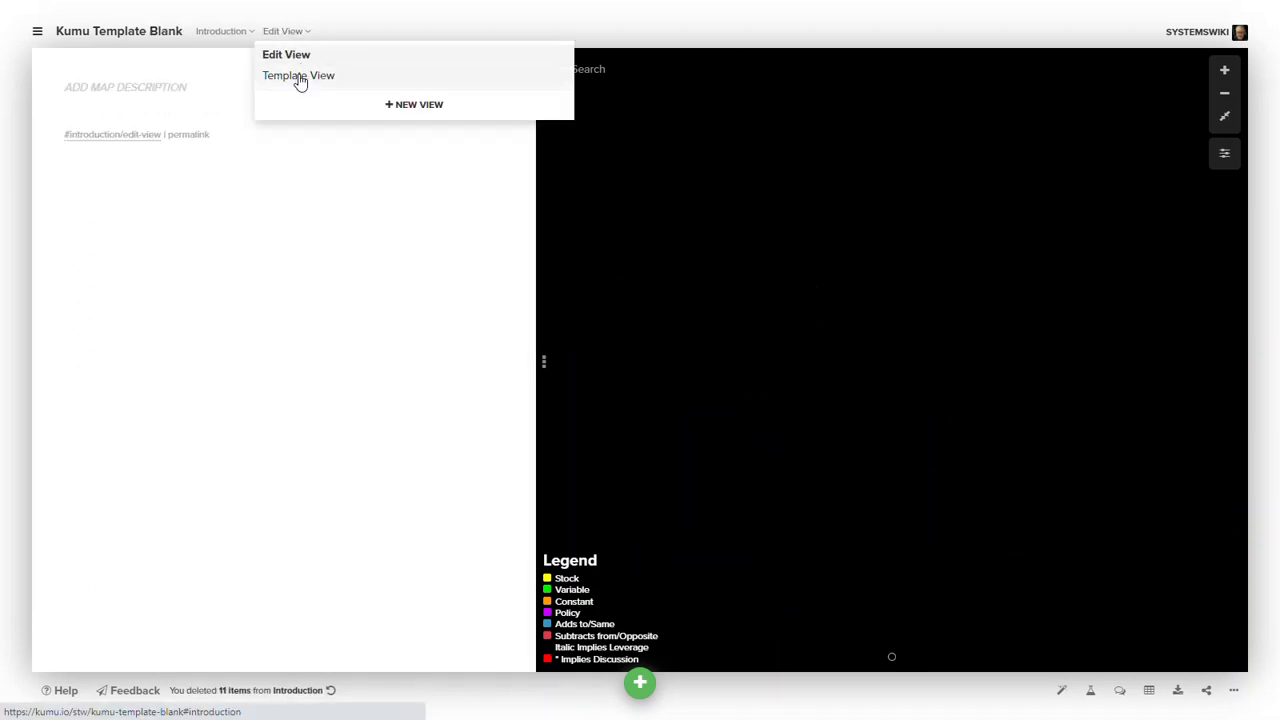
left_click(297, 77)
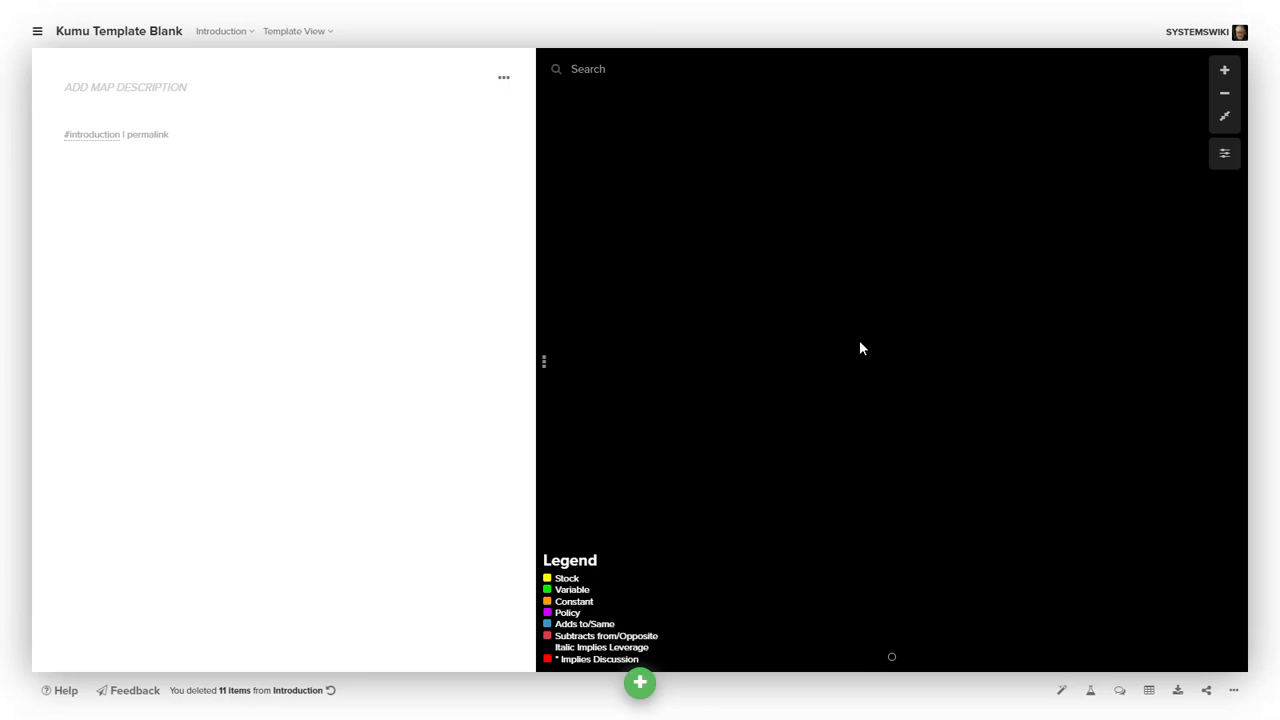
- Add a new element labelled something to the map and reposition it
left_click(640, 683)
left_click(570, 561)
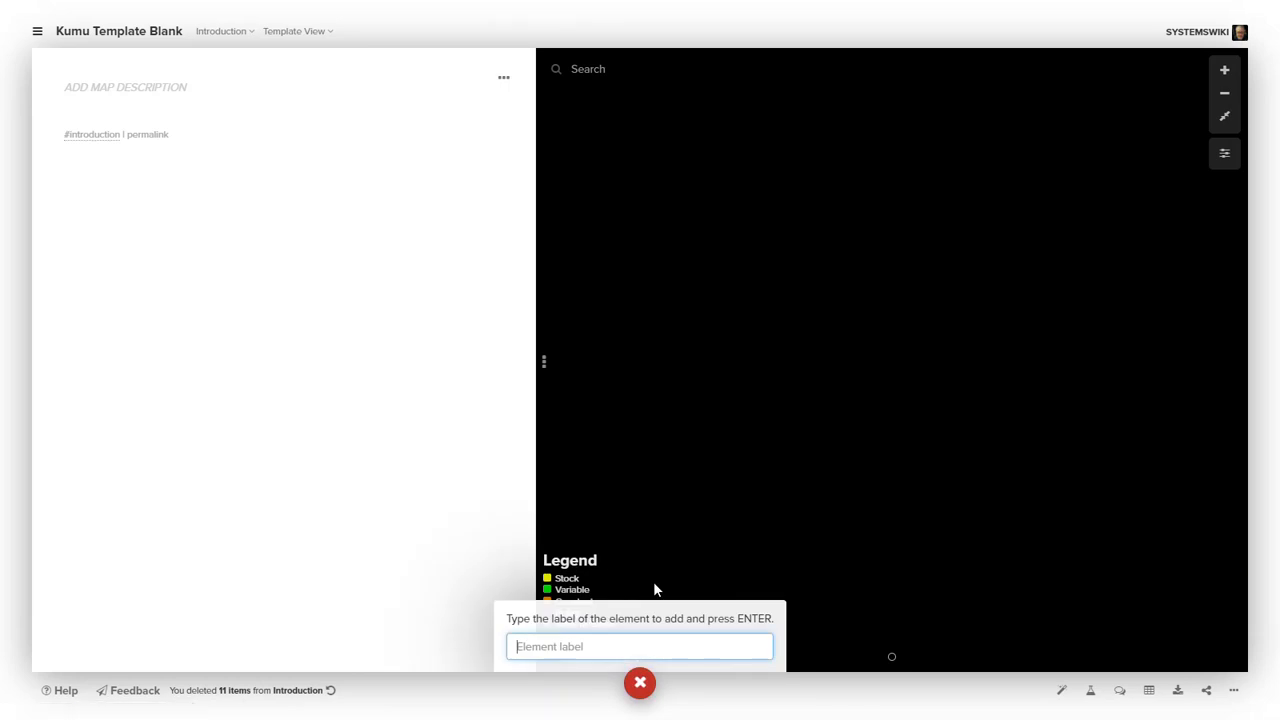
type("something")
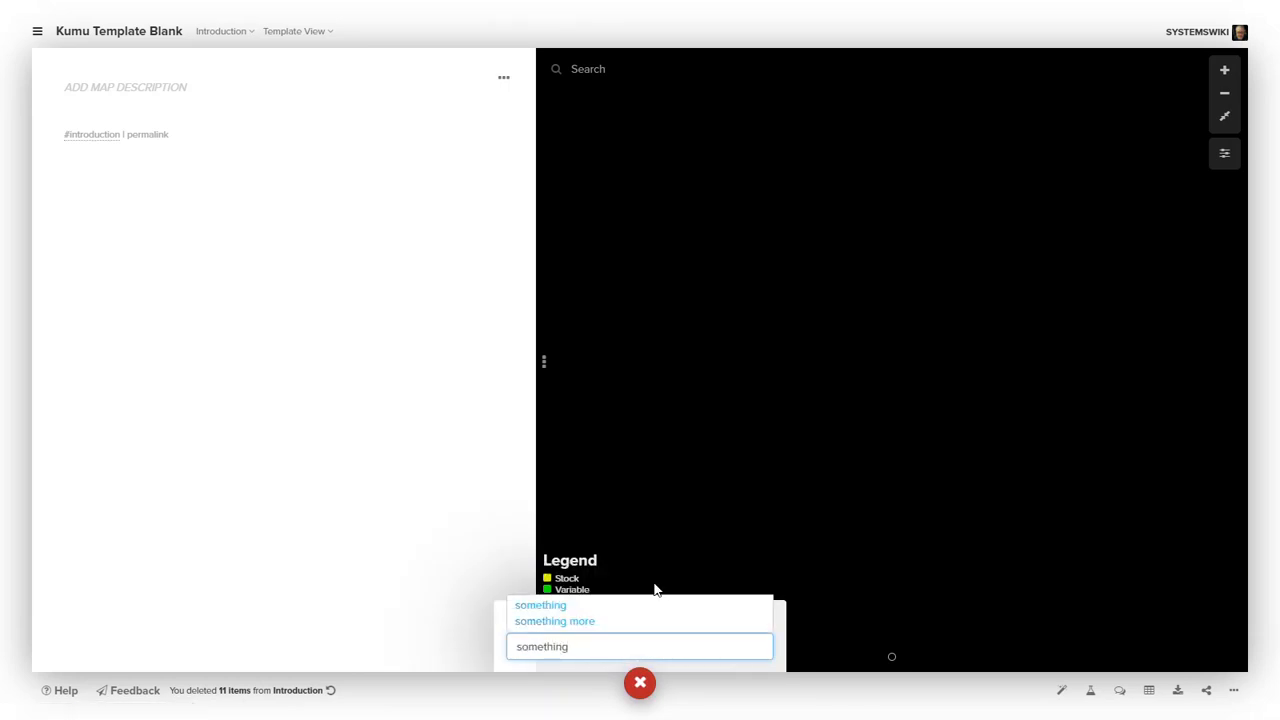
key("Return")
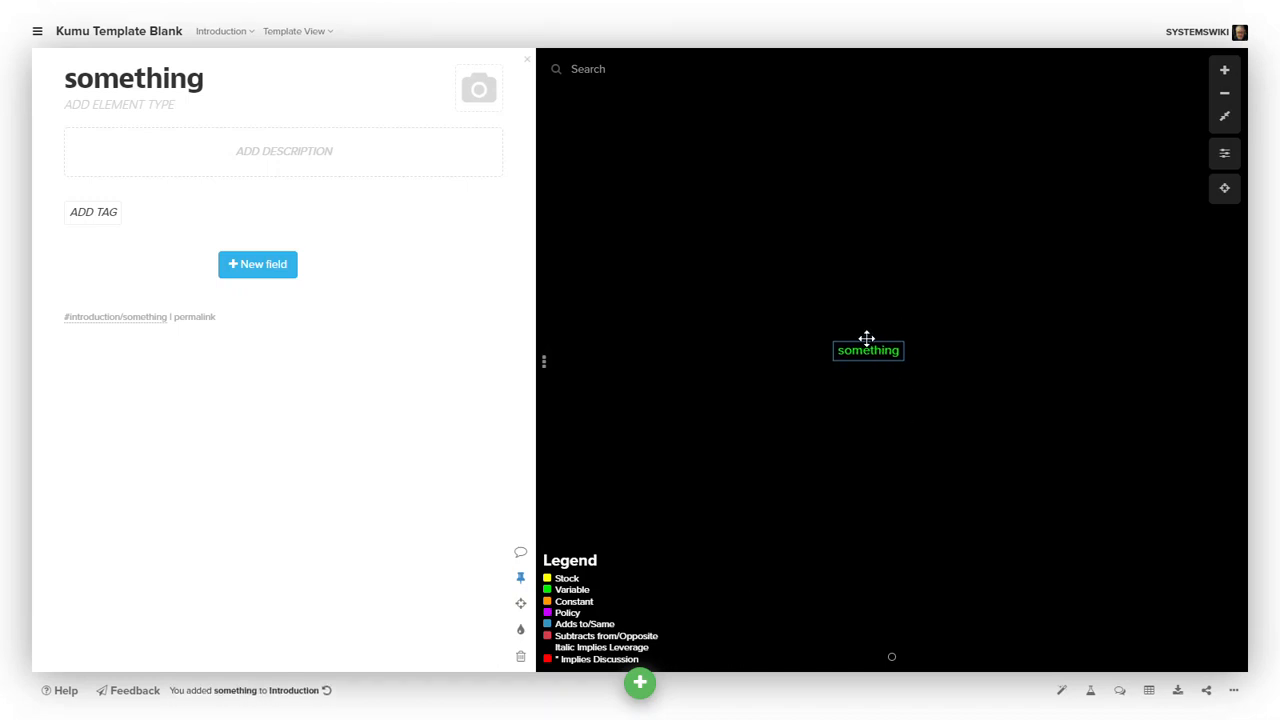
left_click_drag(866, 338, 776, 265)
- Add a second element labelled more stuff
left_click(641, 680)
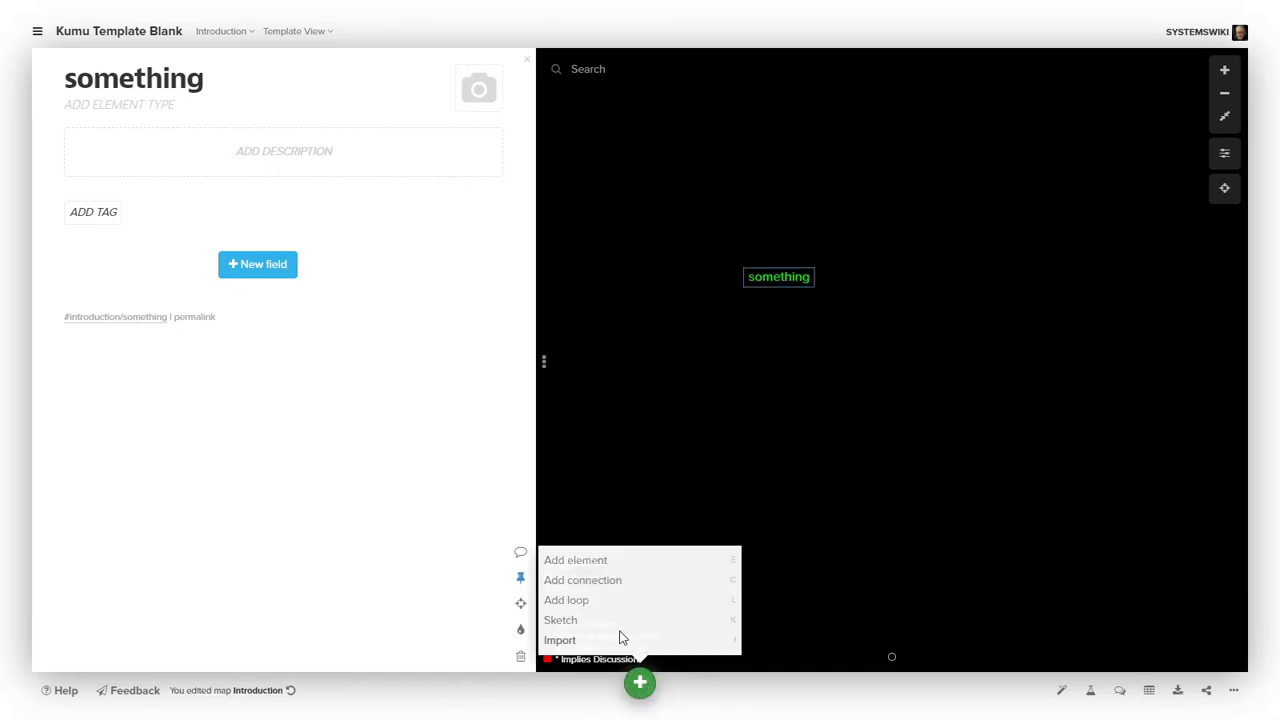
left_click(586, 561)
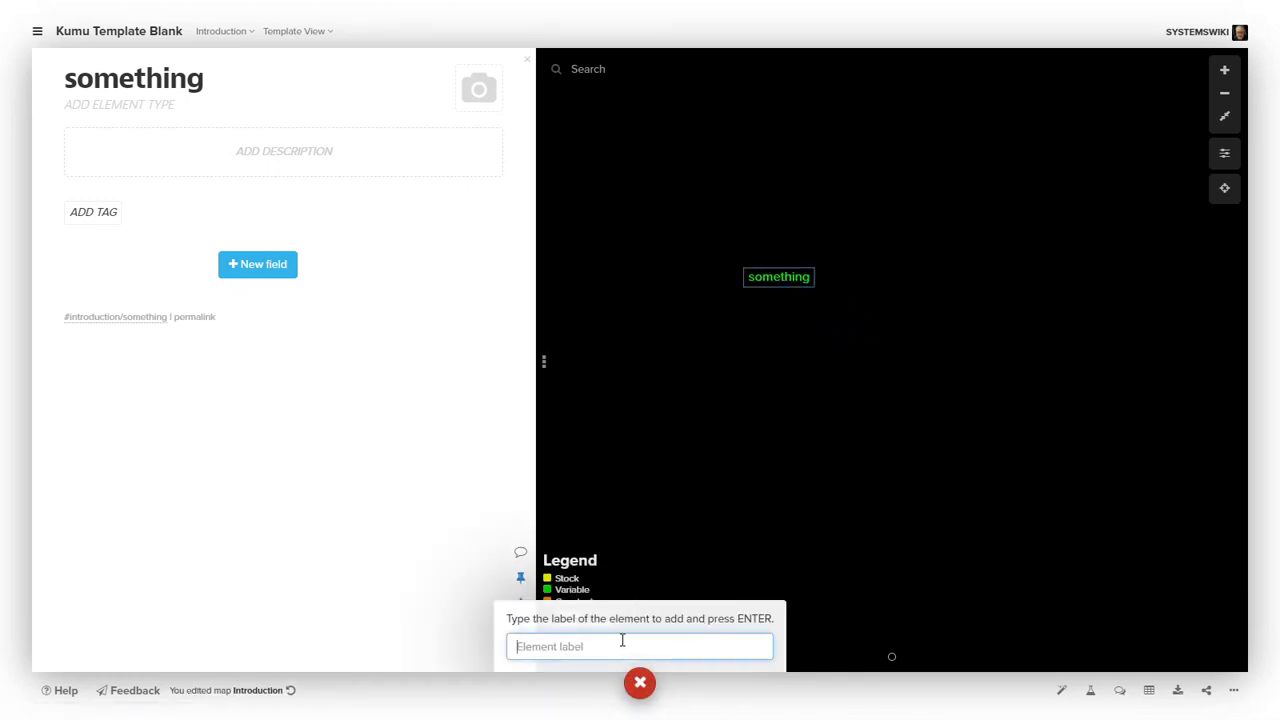
type("more stuff")
key("Return")
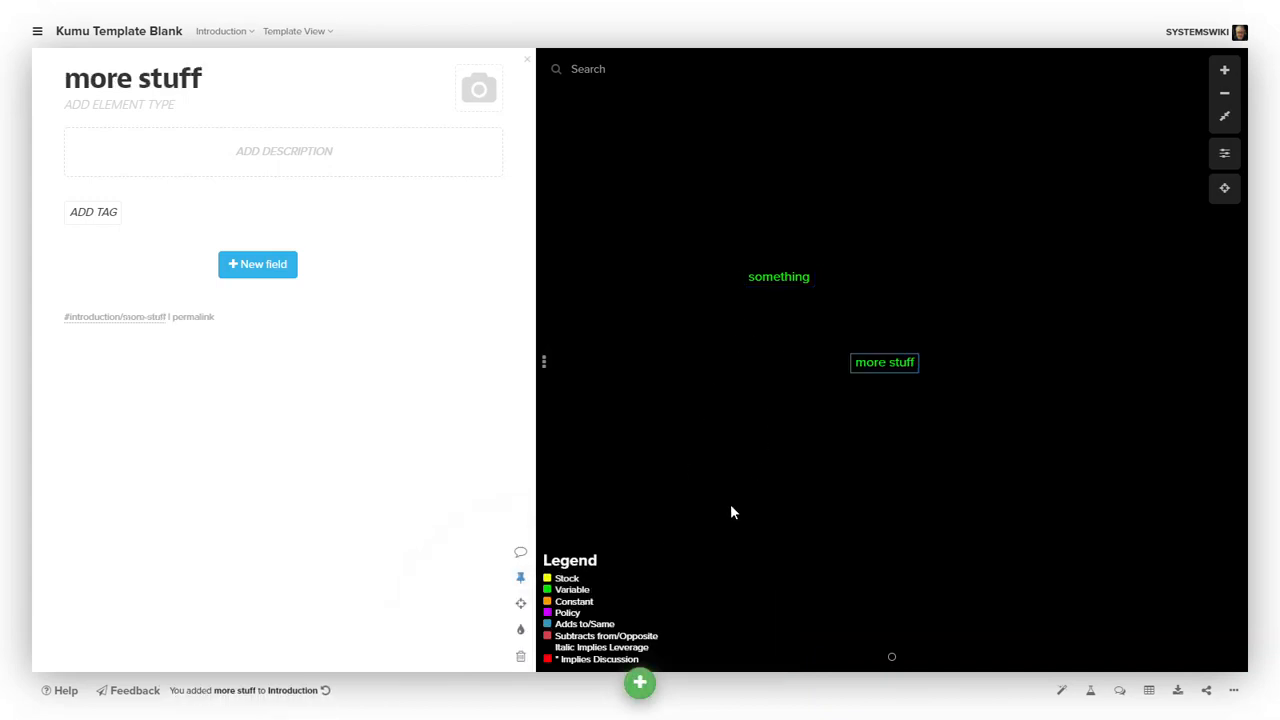
- Add a connection from more stuff to the something more element
left_click(640, 683)
left_click(586, 581)
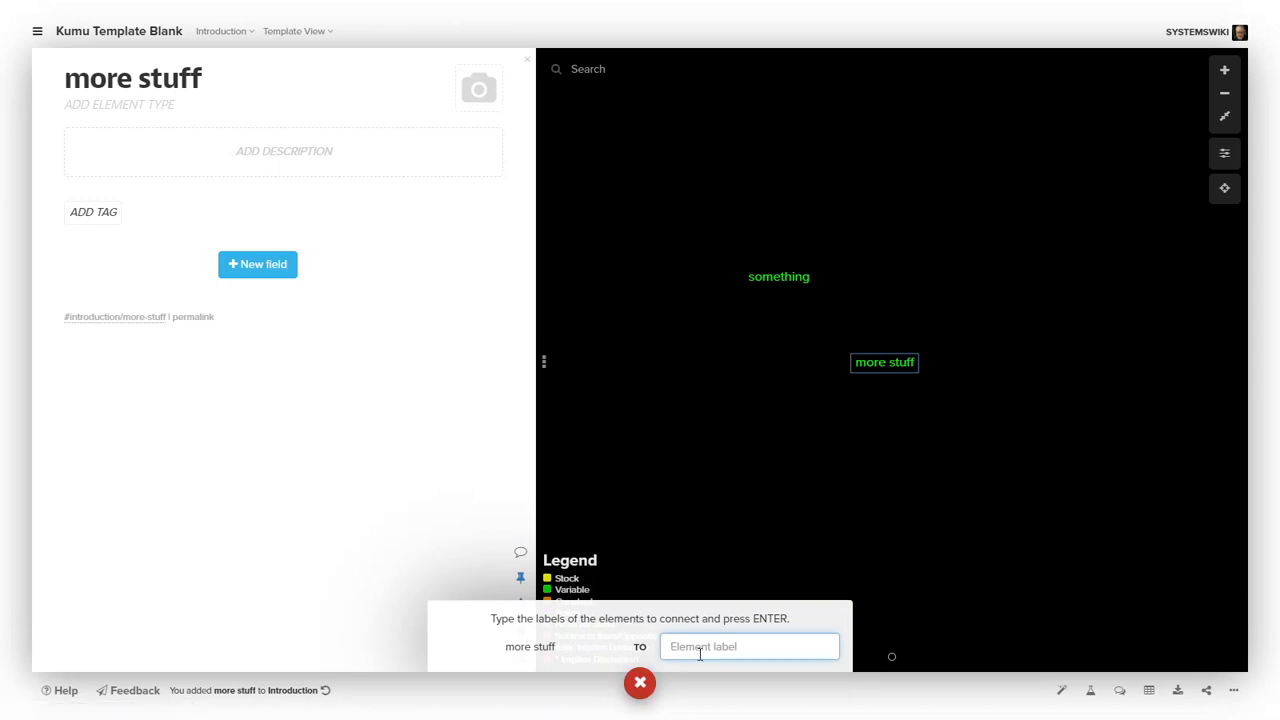
type("some")
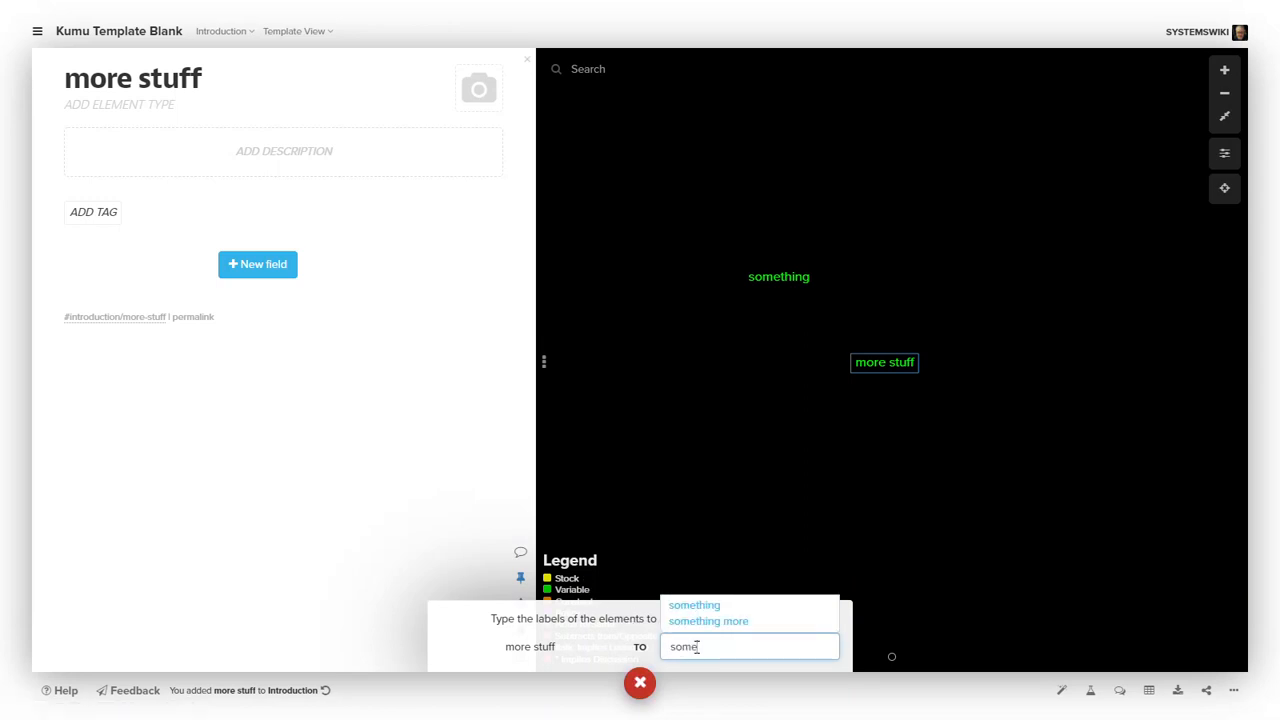
left_click(711, 608)
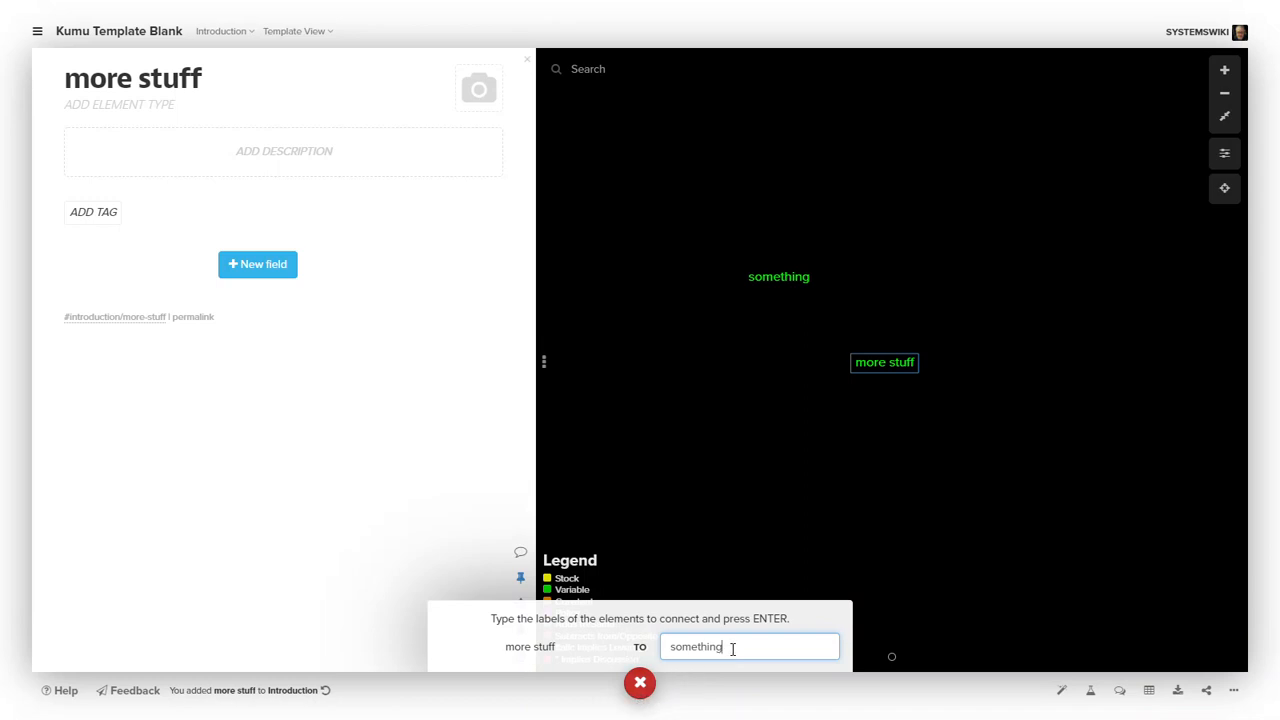
key("BackSpace")
key("BackSpace")
key("BackSpace")
key("BackSpace")
key("BackSpace")
key("BackSpace")
key("BackSpace")
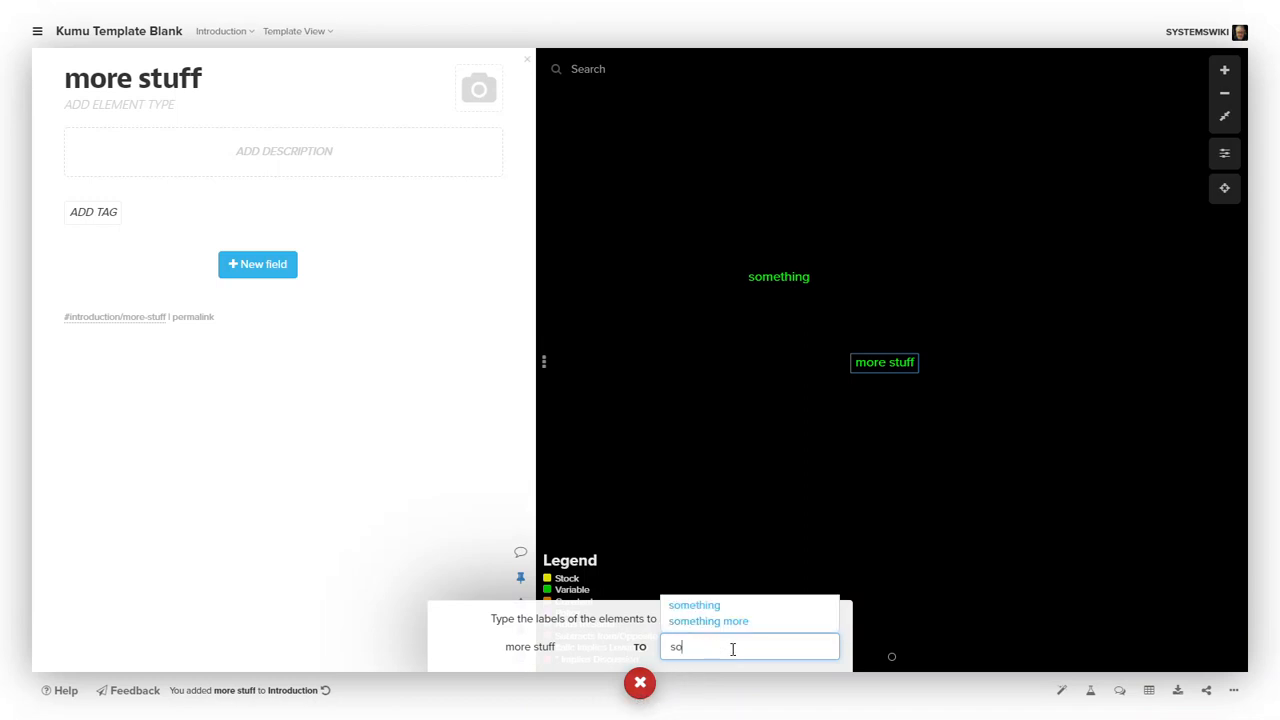
left_click(736, 622)
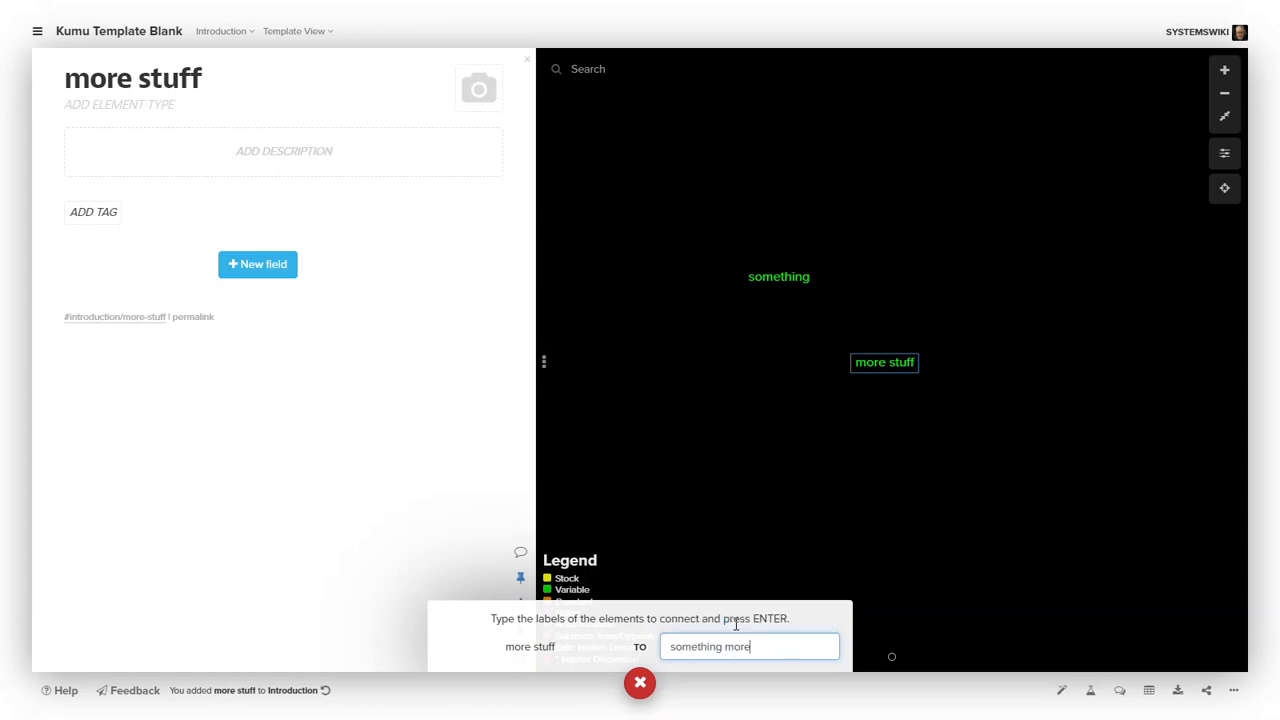
key("Return")
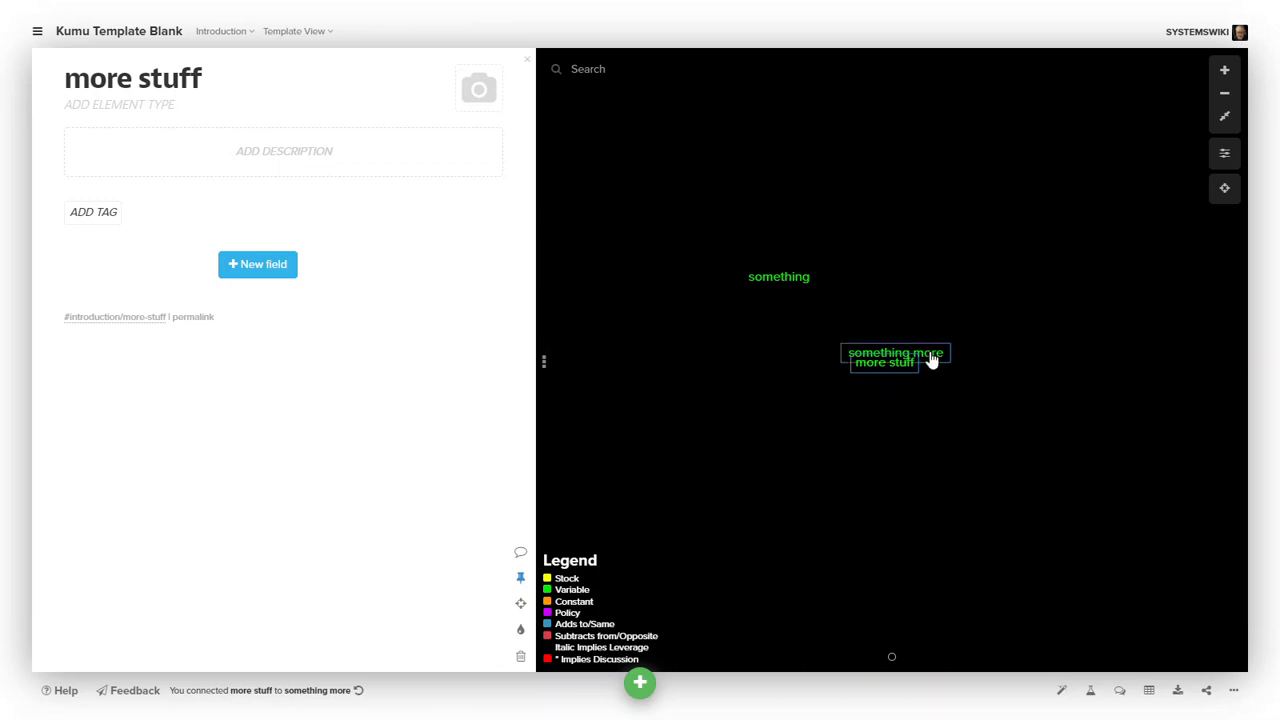
- Move the something more element and draw a connection from more stuff to something
left_click_drag(930, 360, 957, 258)
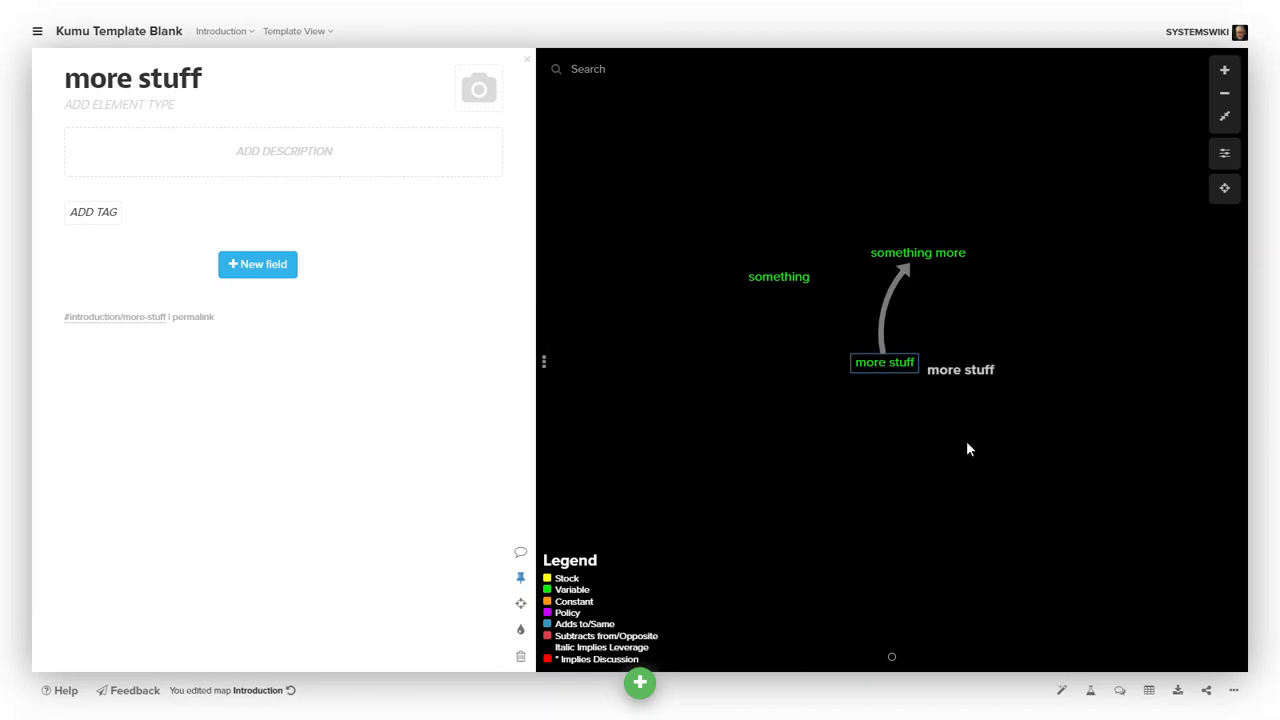
mouse_move(881, 367)
left_mouse_down()
mouse_move(808, 346)
mouse_move(774, 303)
mouse_move(779, 278)
left_mouse_up()
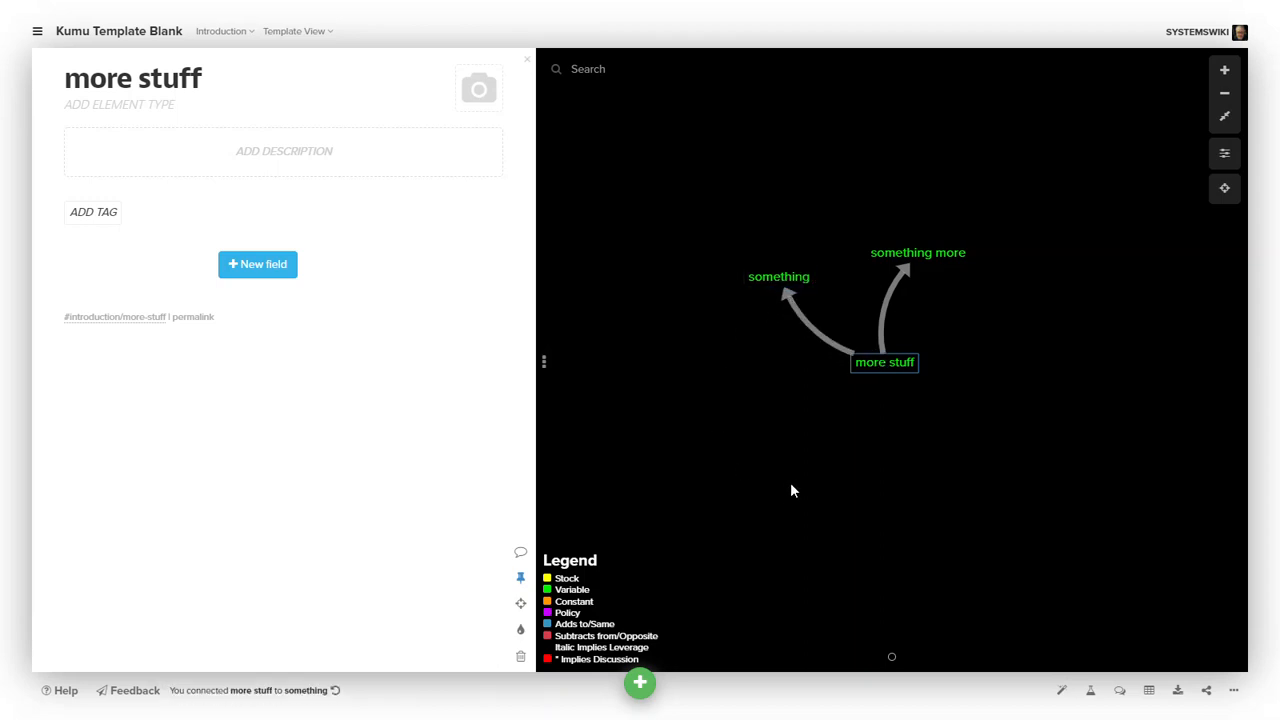
- Draw a connection from more stuff into empty space, creating a new element labelled this is a new piece
left_click_drag(885, 368, 956, 465)
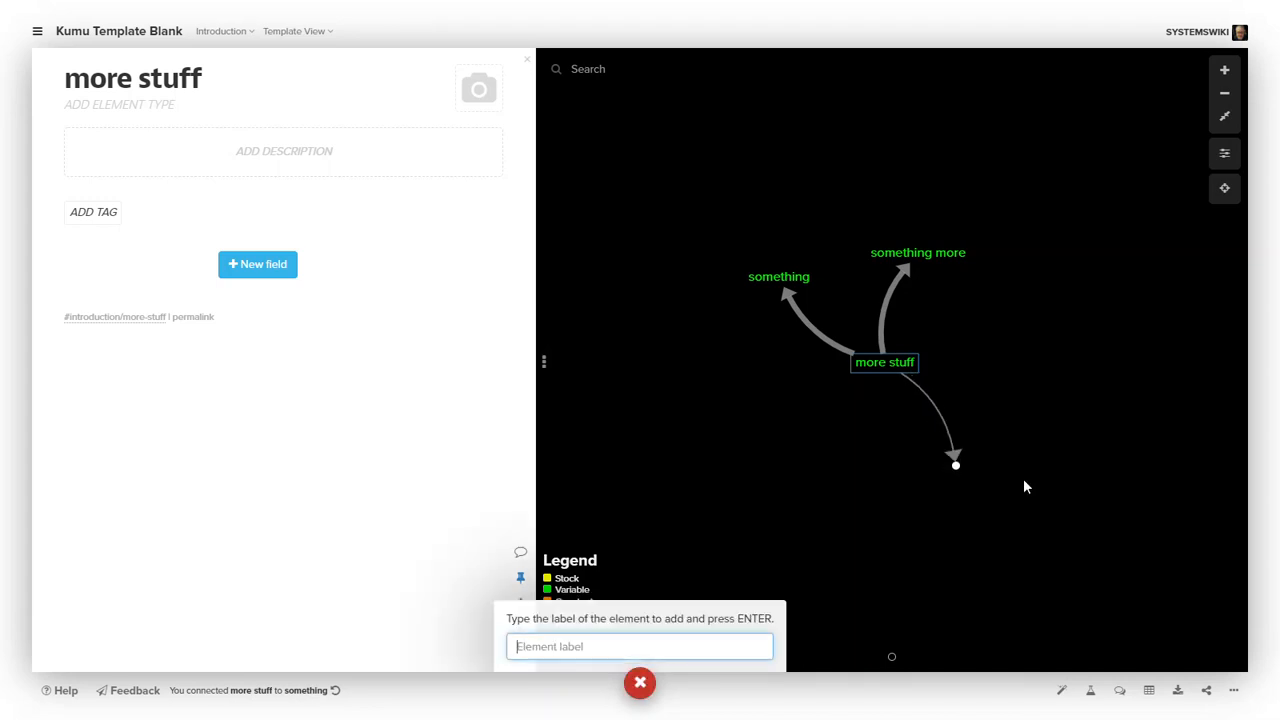
type("this is a nw")
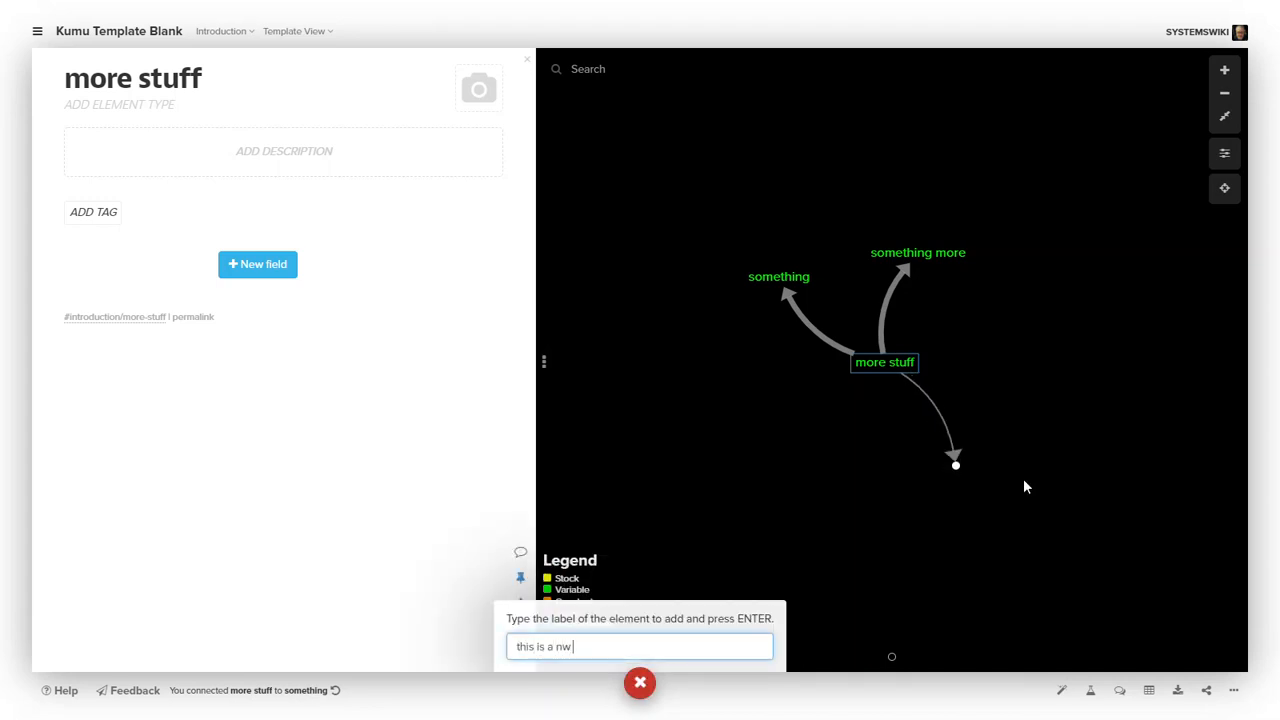
key("BackSpace")
type("ew piece")
key("Return")
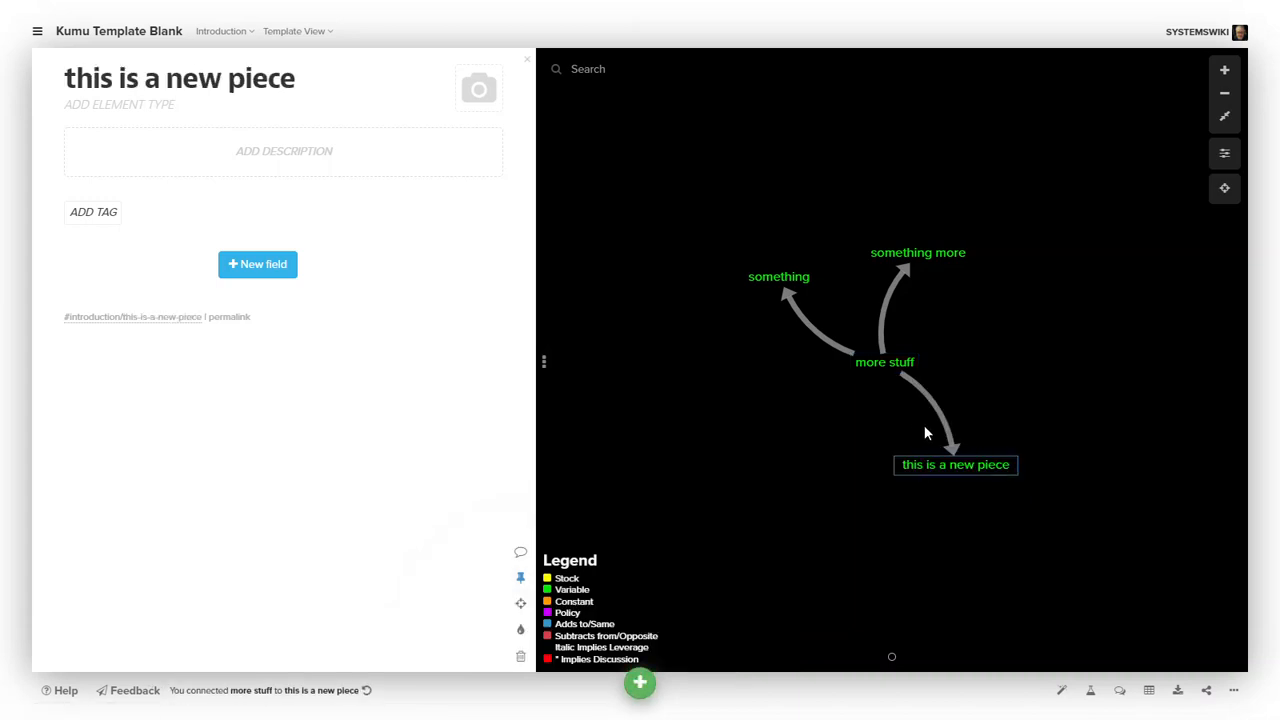
- Set the something element's type to Stock
left_click(788, 286)
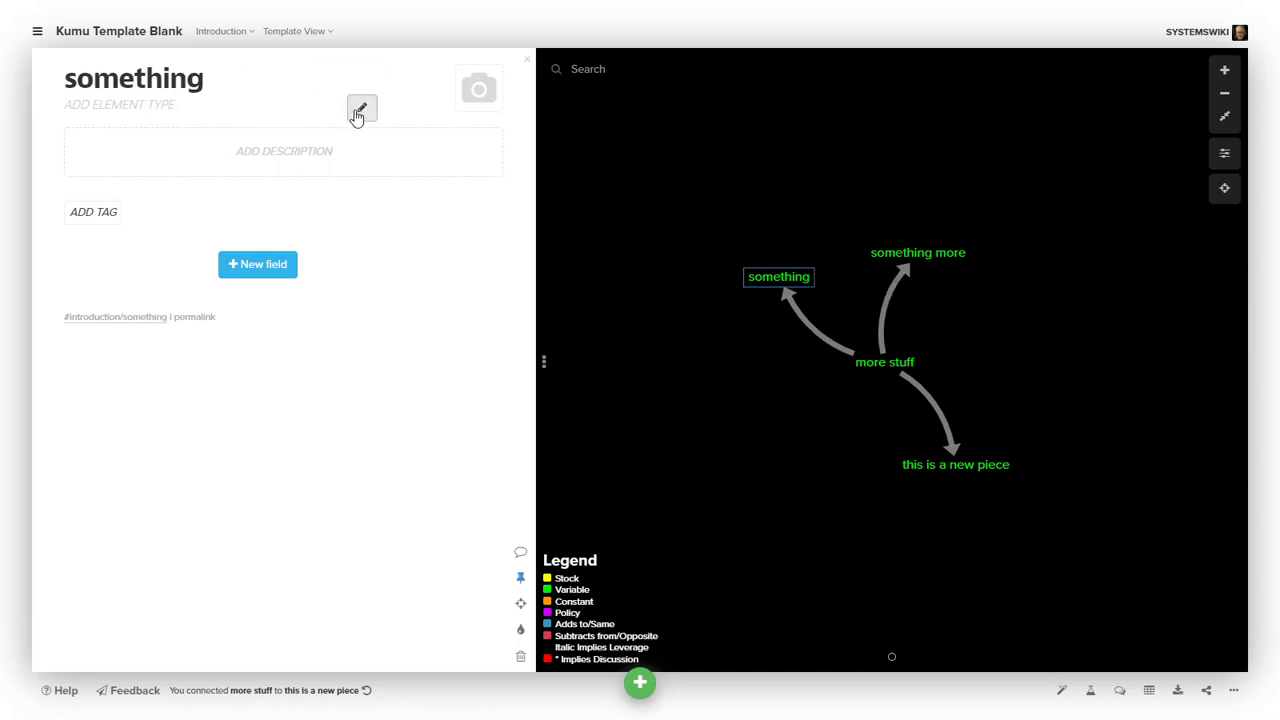
left_click(357, 115)
left_click(79, 106)
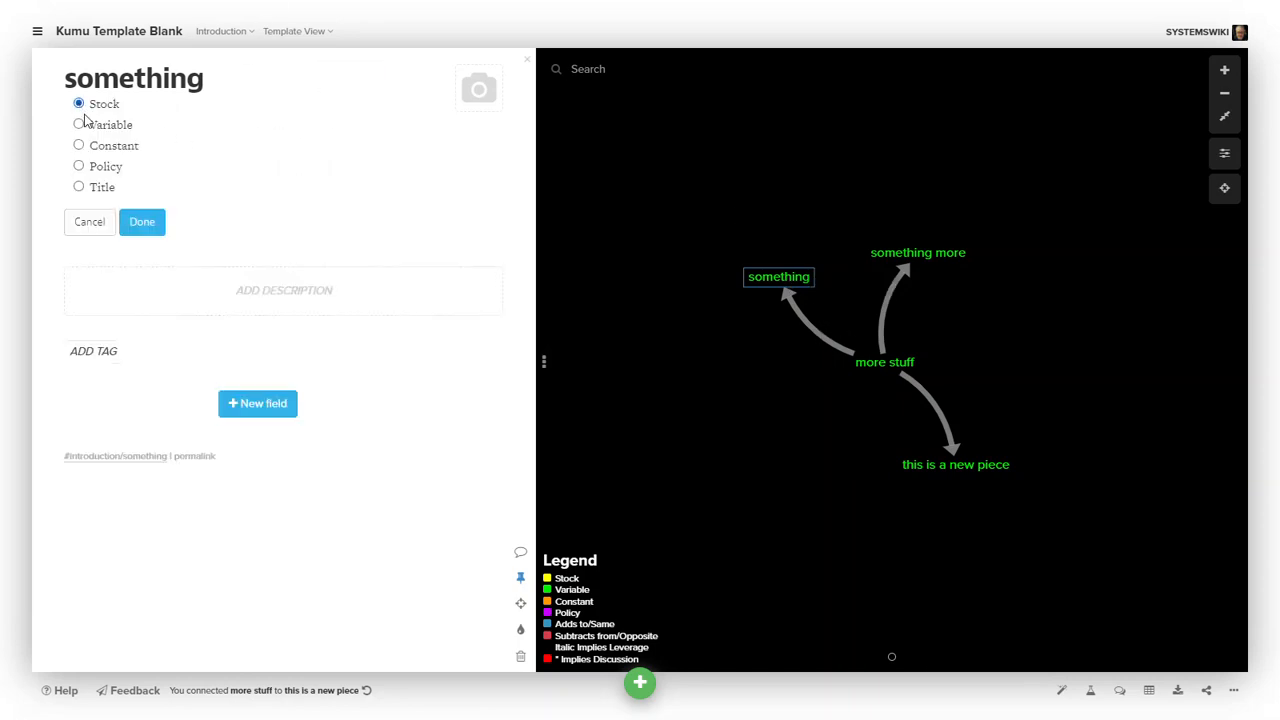
left_click(147, 221)
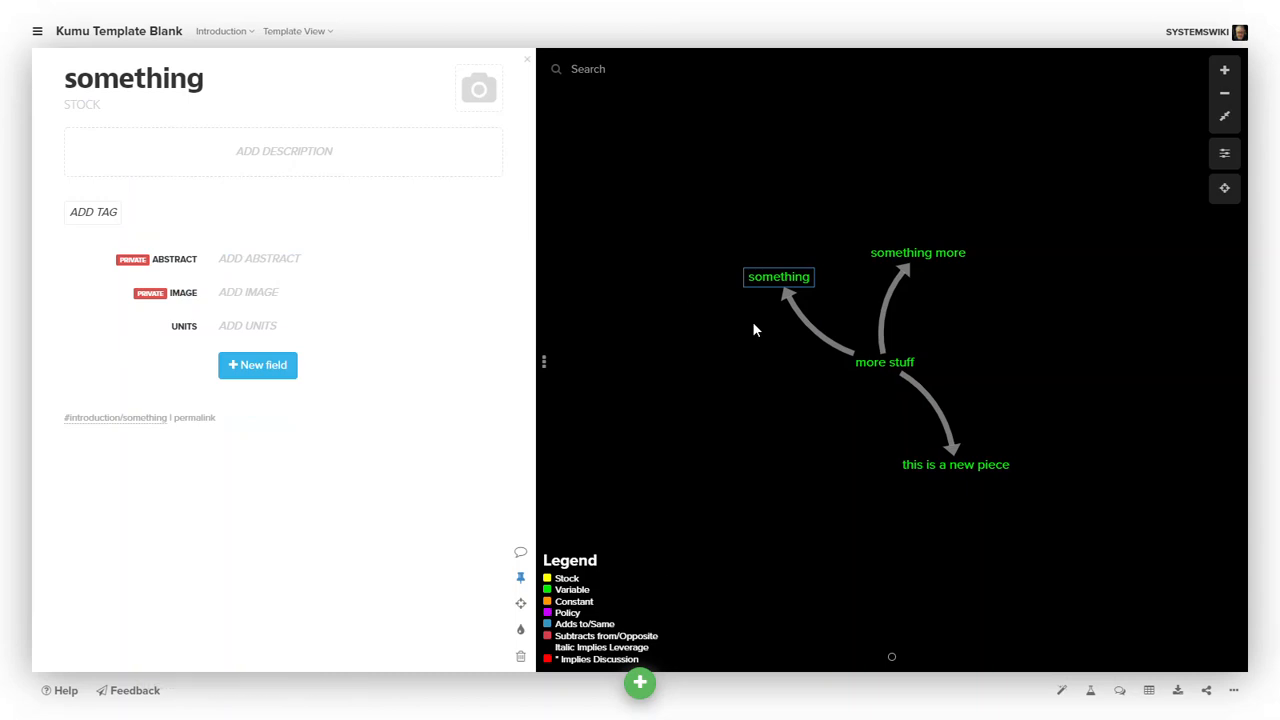
- Set the connection from more stuff to something to type Subtracts from/Opposite, then deselect it
left_click(818, 338)
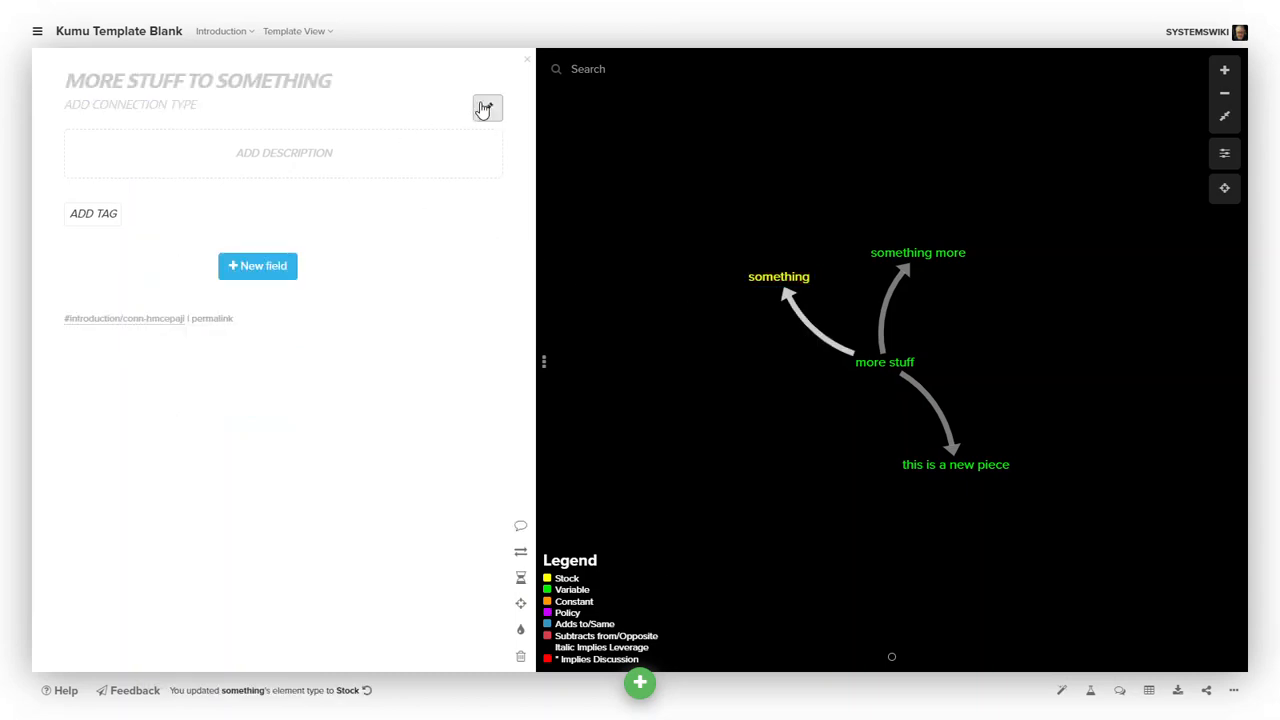
left_click(488, 108)
left_click(78, 125)
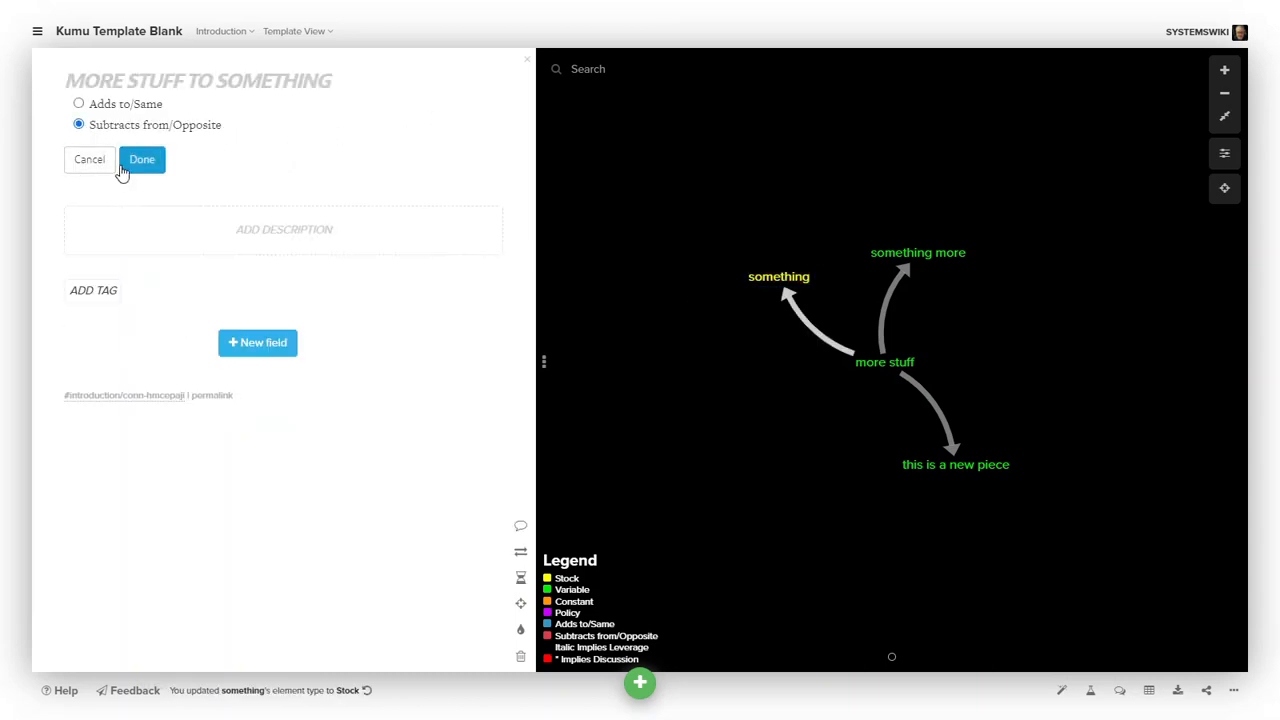
left_click(142, 159)
left_click(817, 402)
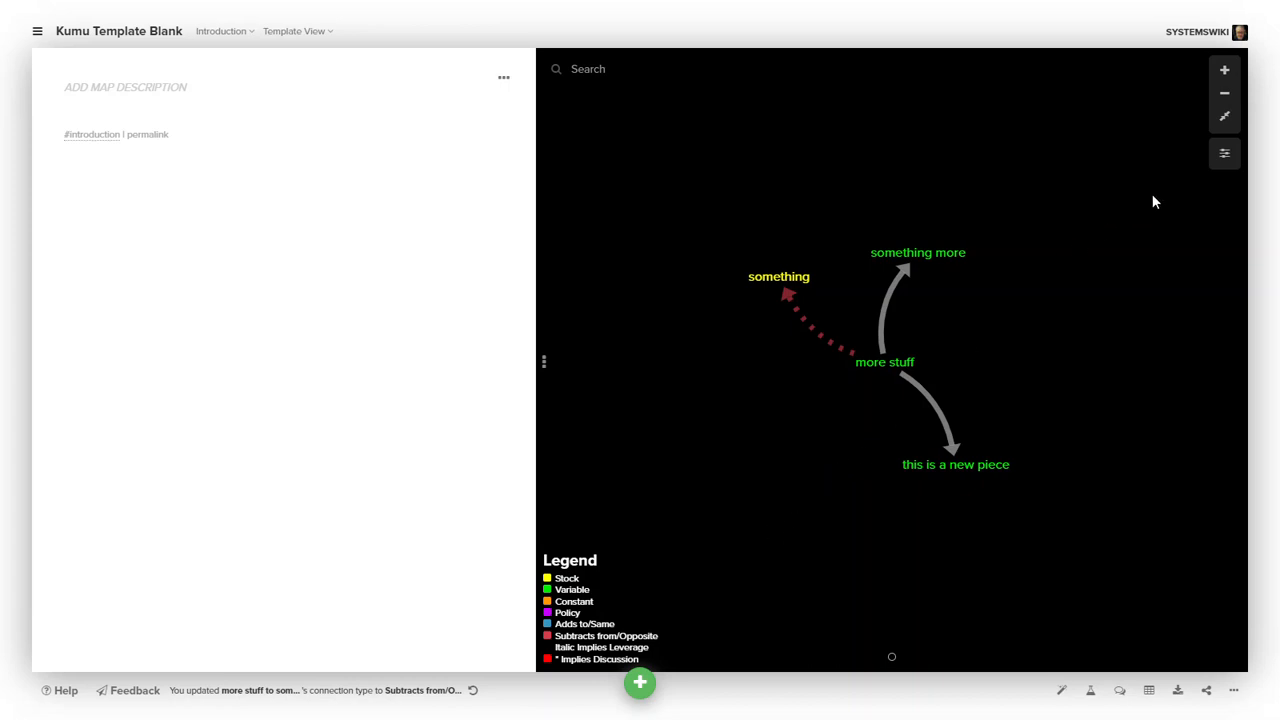
- Open the Template View settings editor
left_click(1224, 153)
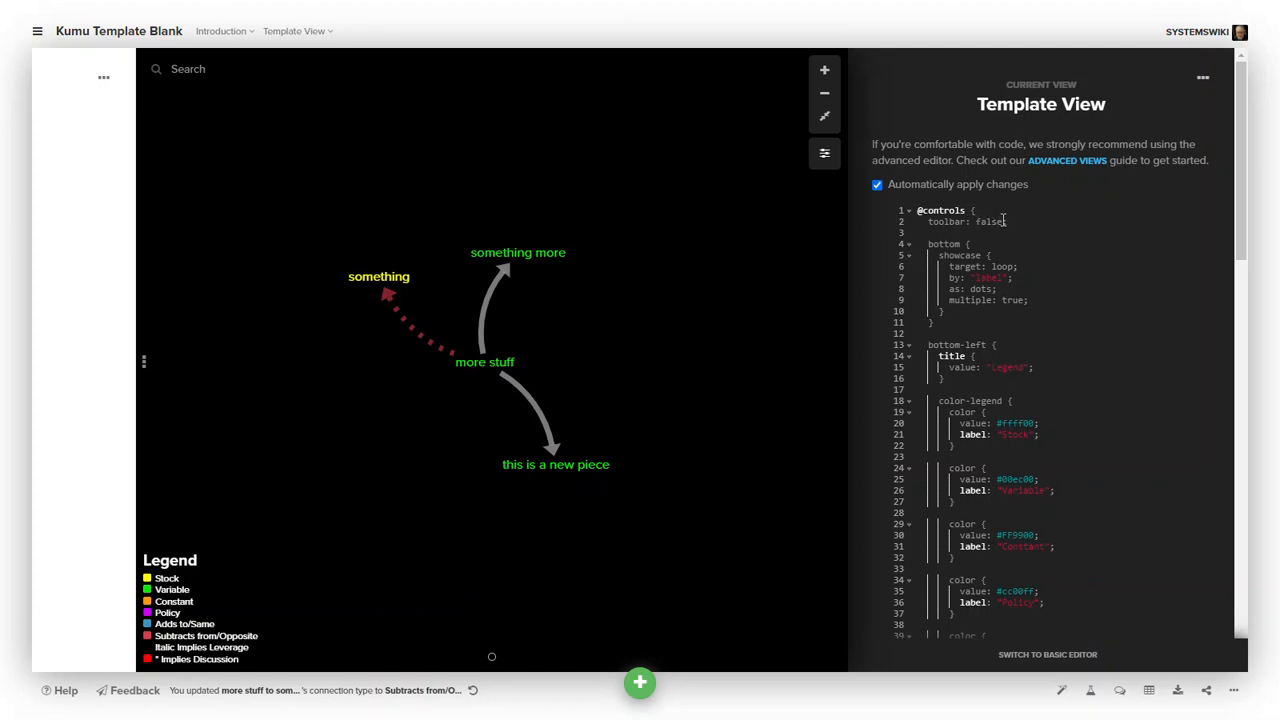
- Switch the map to Edit View and review its view settings code
left_click(824, 153)
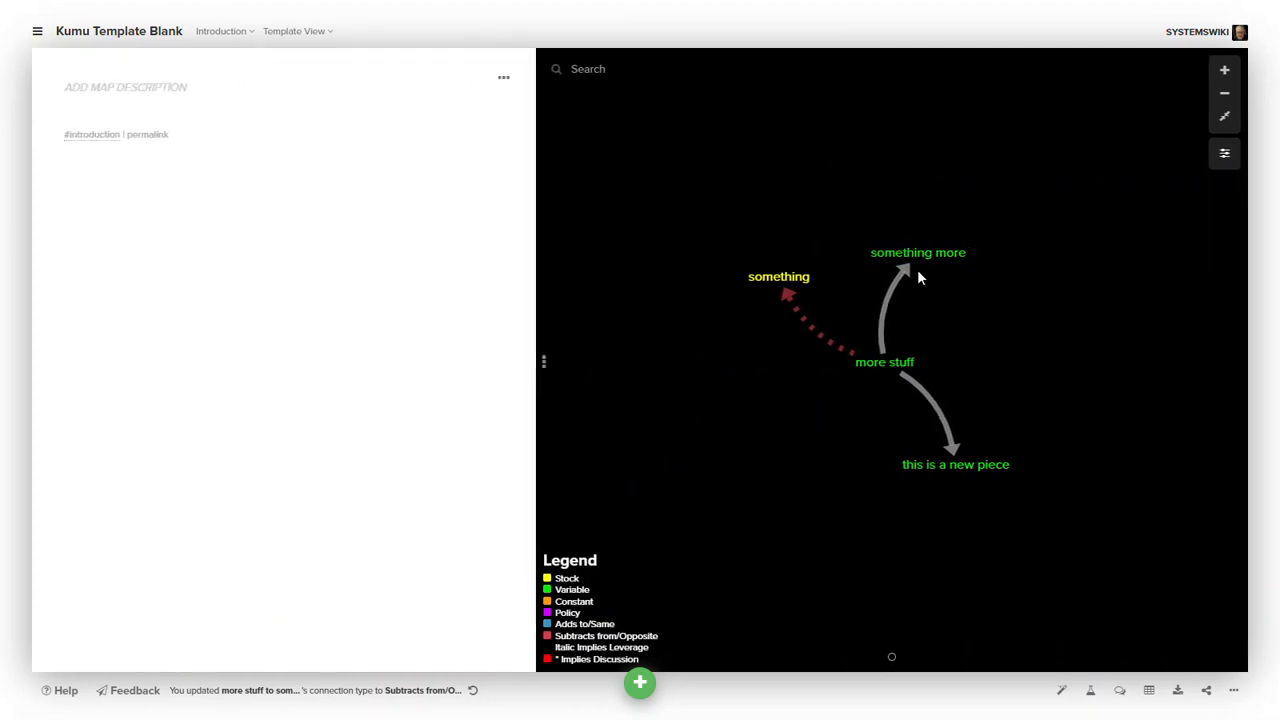
left_click(1224, 153)
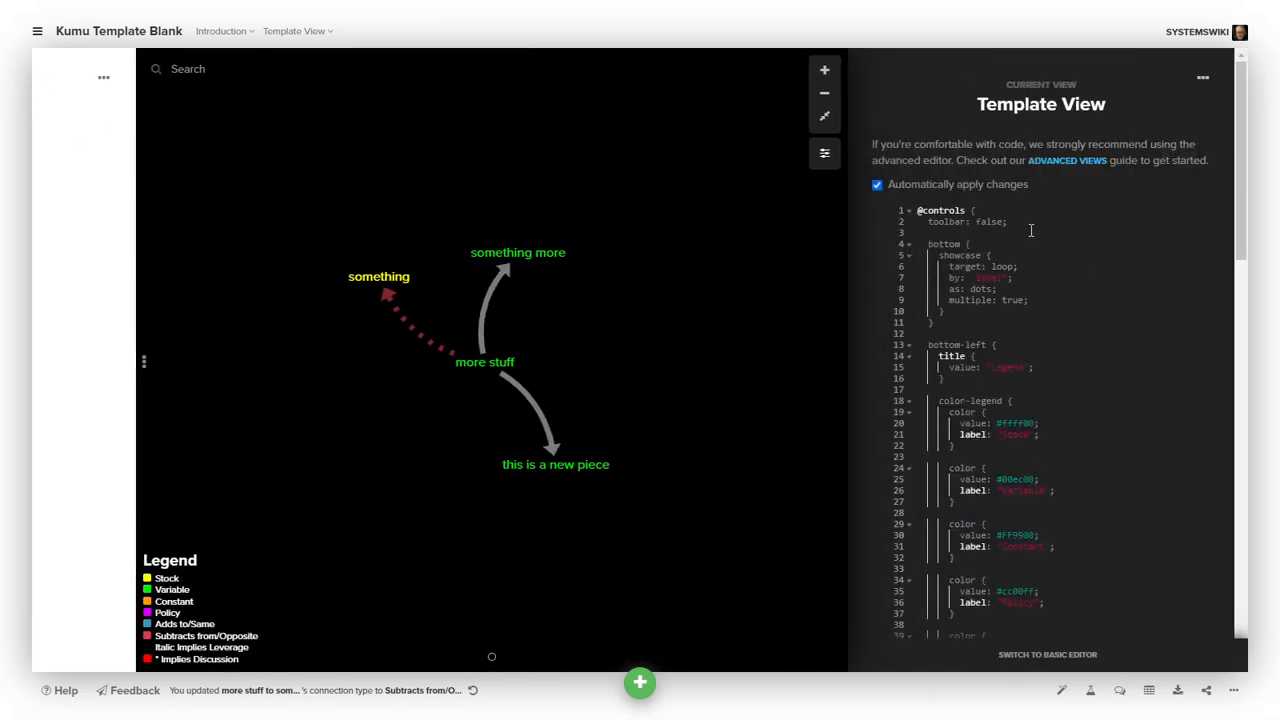
left_click(826, 155)
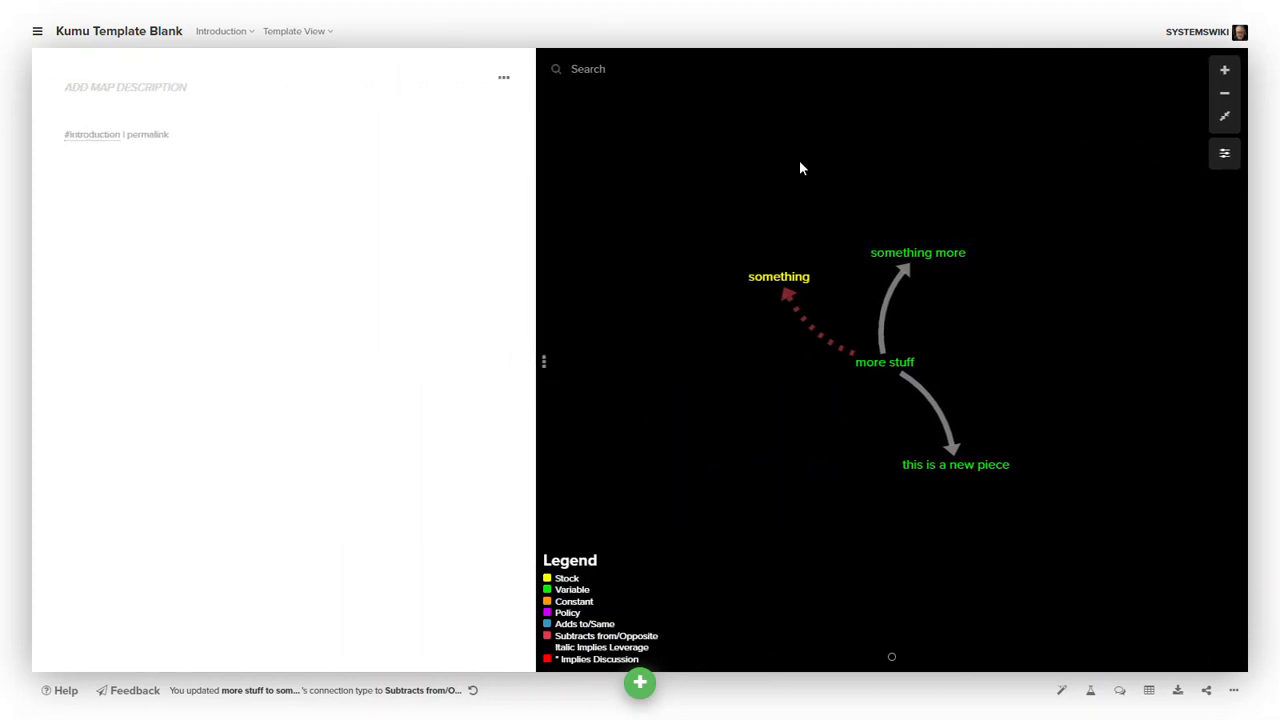
left_click(290, 31)
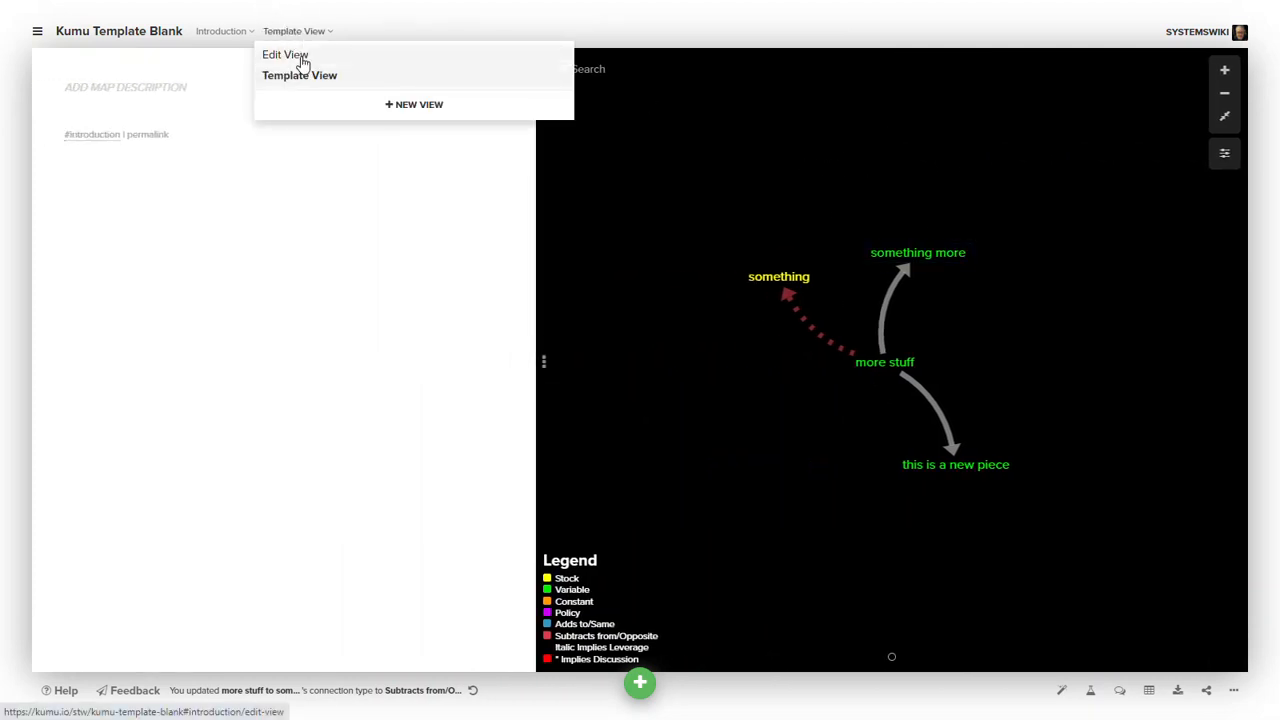
left_click(285, 55)
left_click(1226, 155)
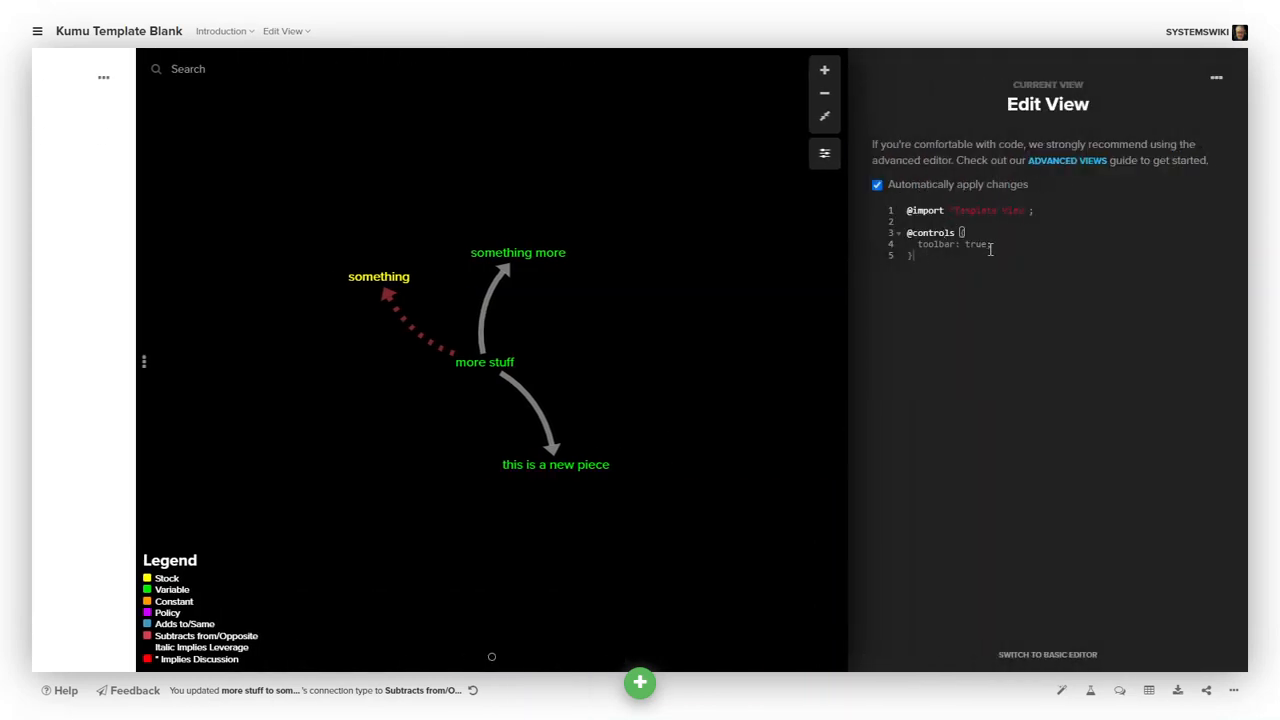
left_click(825, 153)
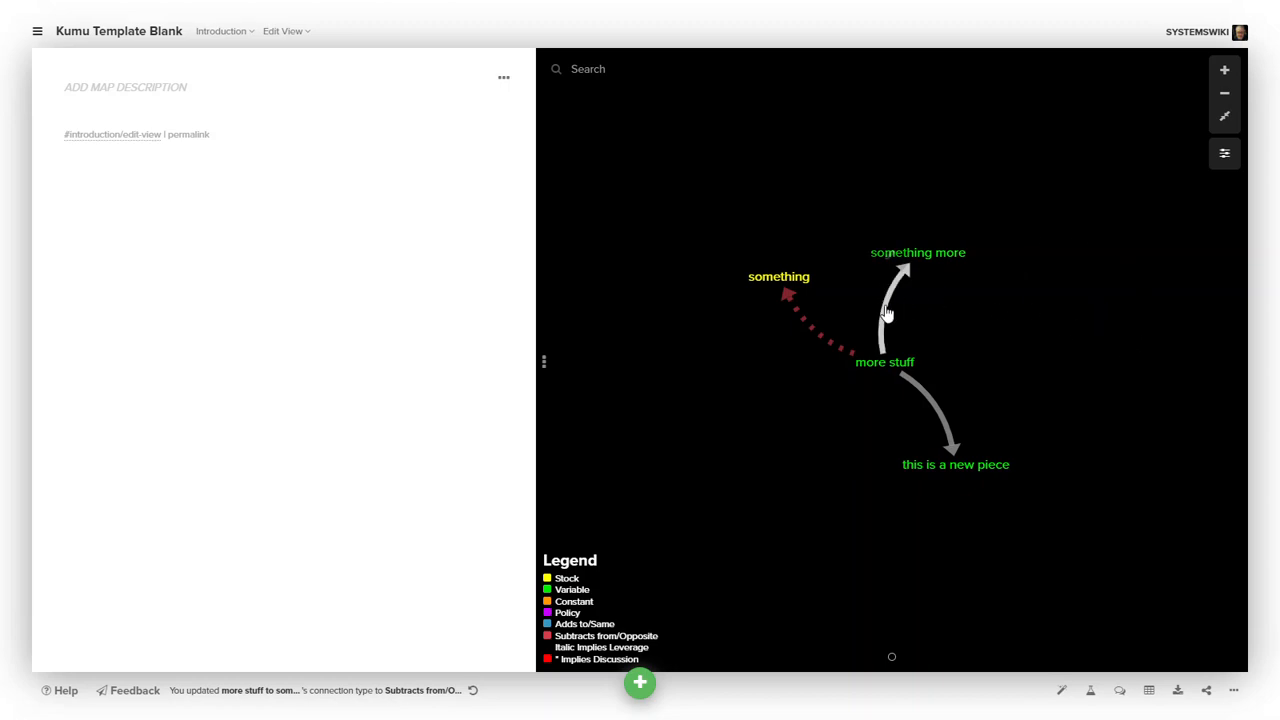
- Set the connection between more stuff and something more to type Subtracts from/Opposite
left_click(890, 255)
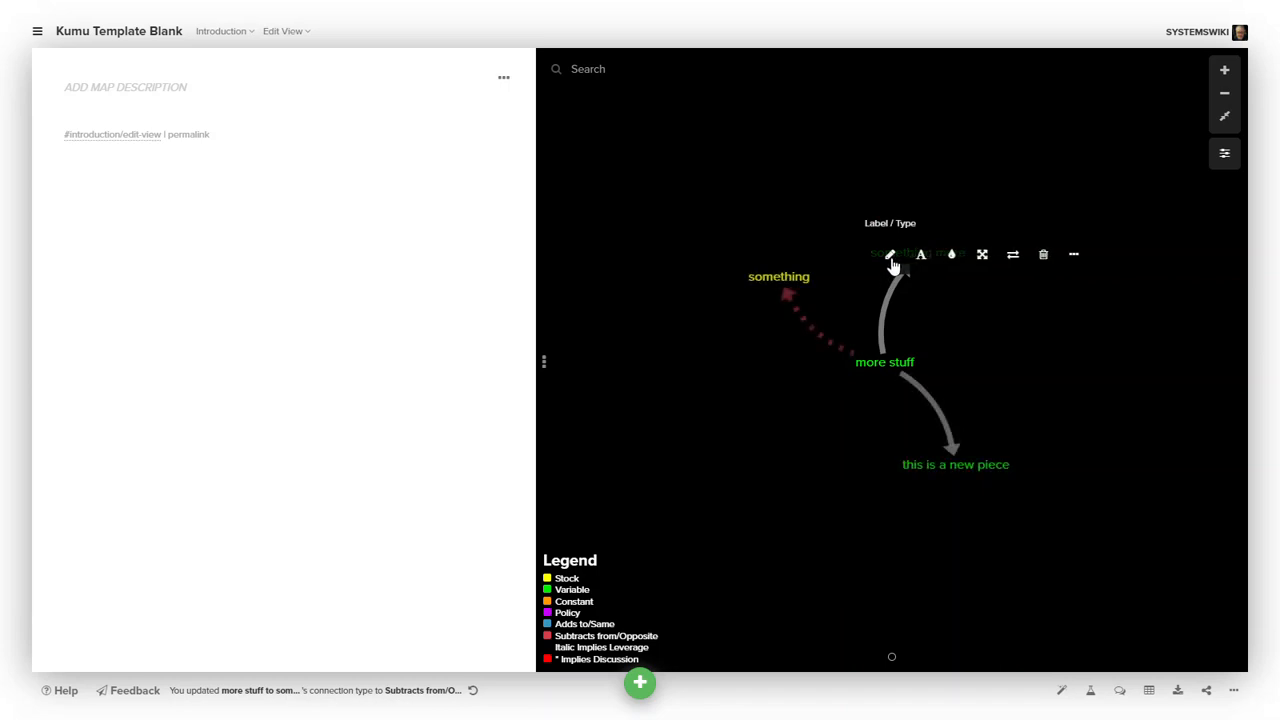
left_click(893, 254)
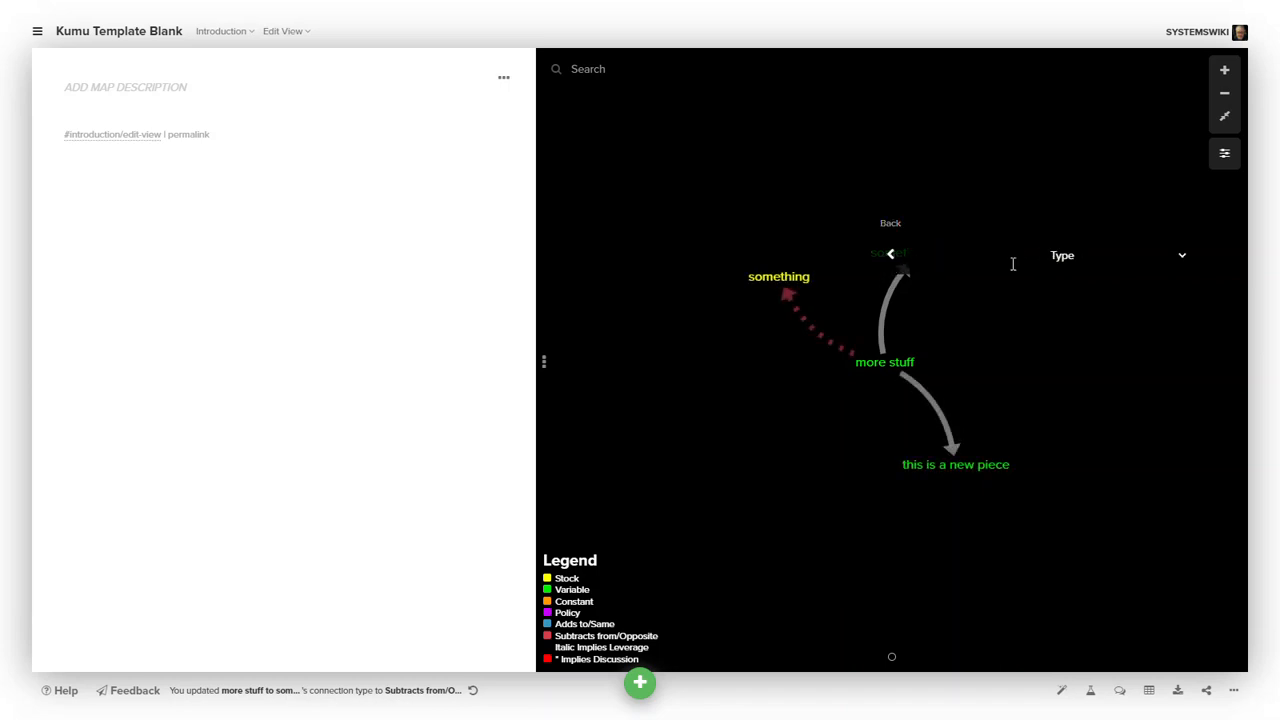
left_click(1181, 259)
left_click(1131, 300)
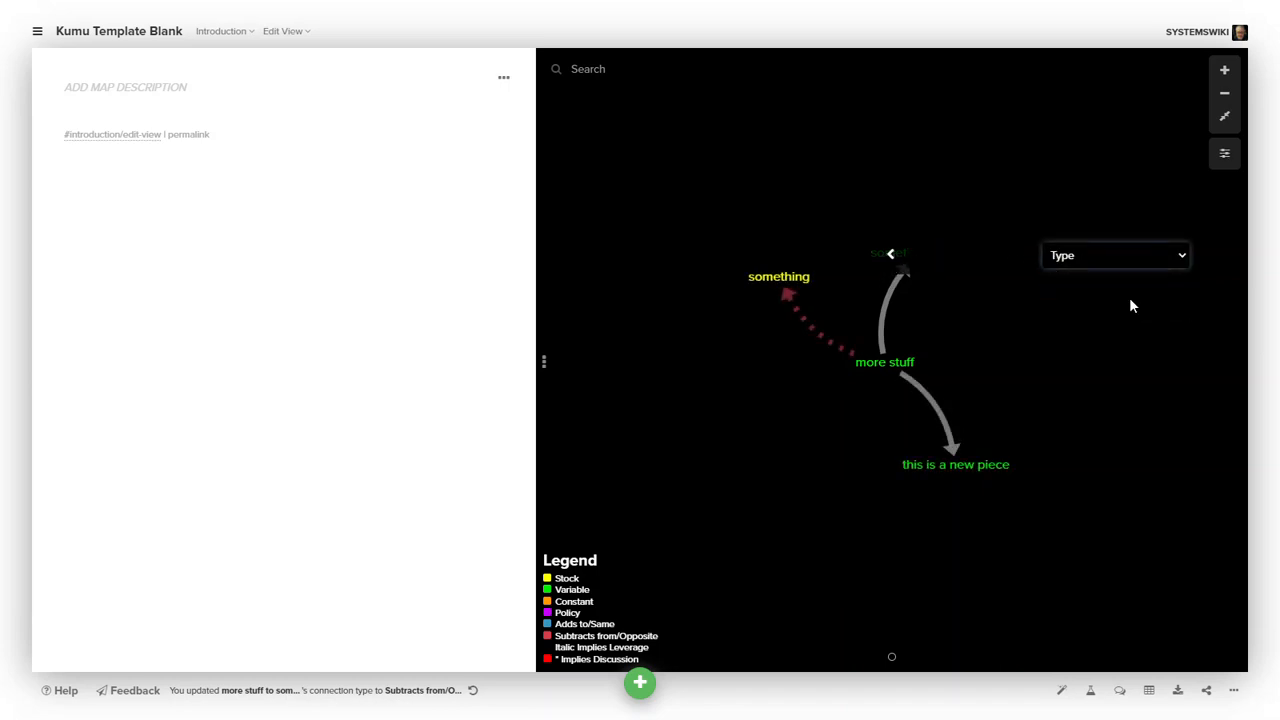
left_click(887, 257)
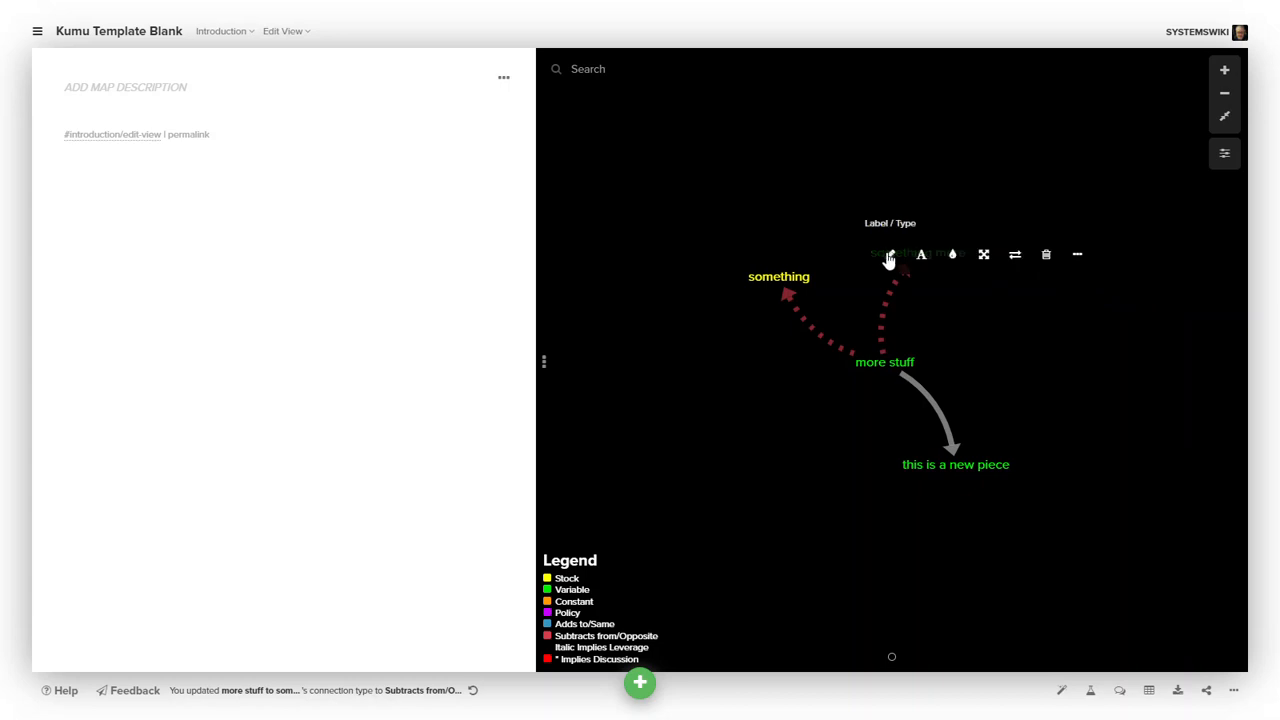
- Label the connection between more stuff and something more as text on link
left_click(893, 259)
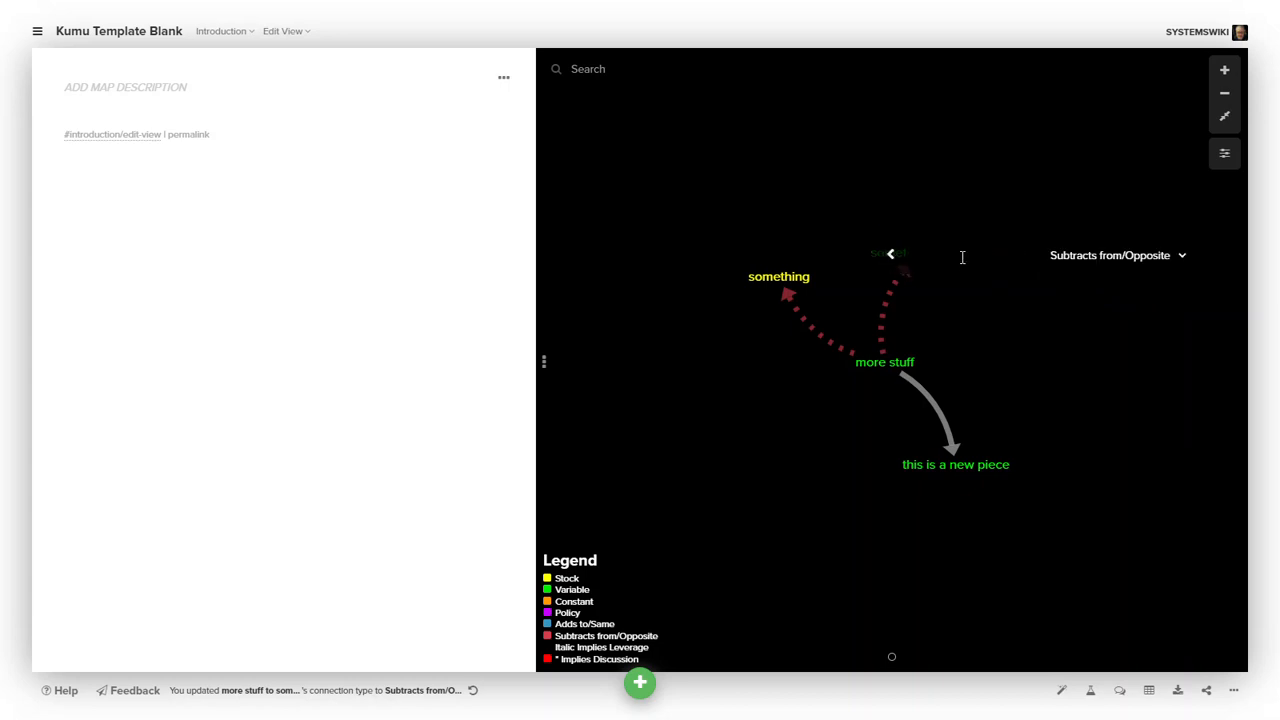
left_click(962, 256)
type("test")
key("BackSpace")
type("xt")
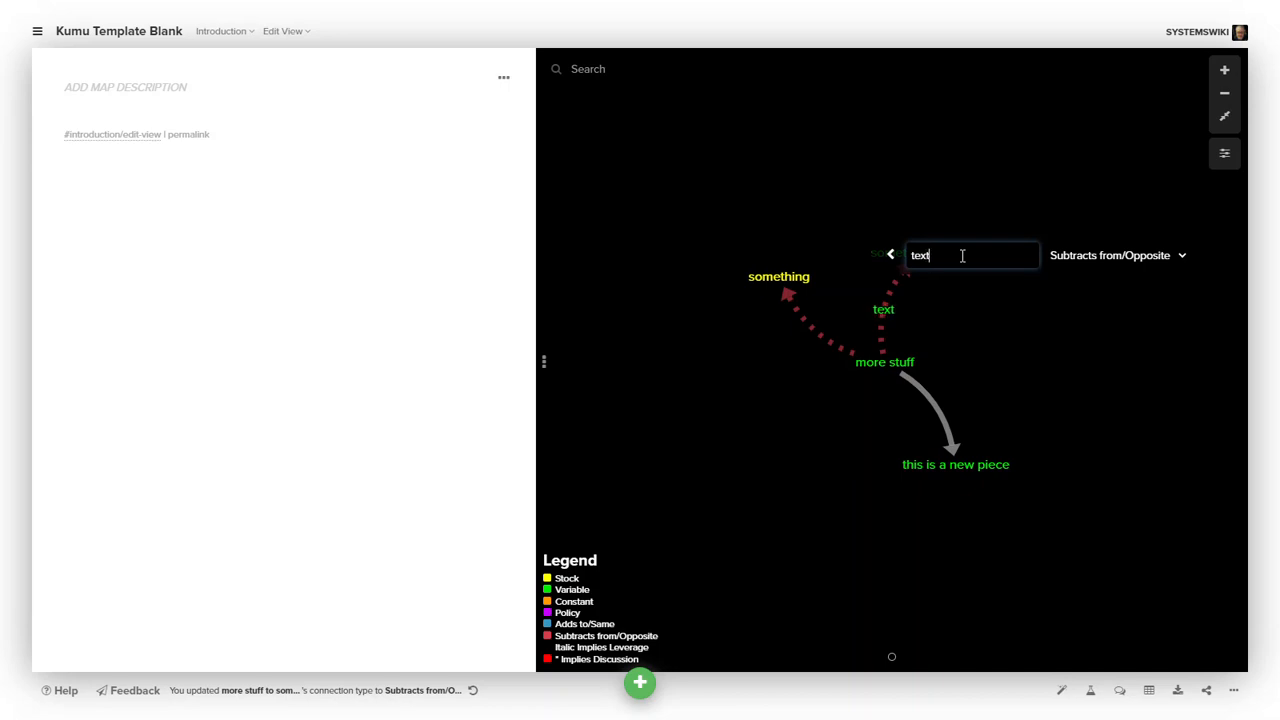
type(" on link")
left_click(890, 254)
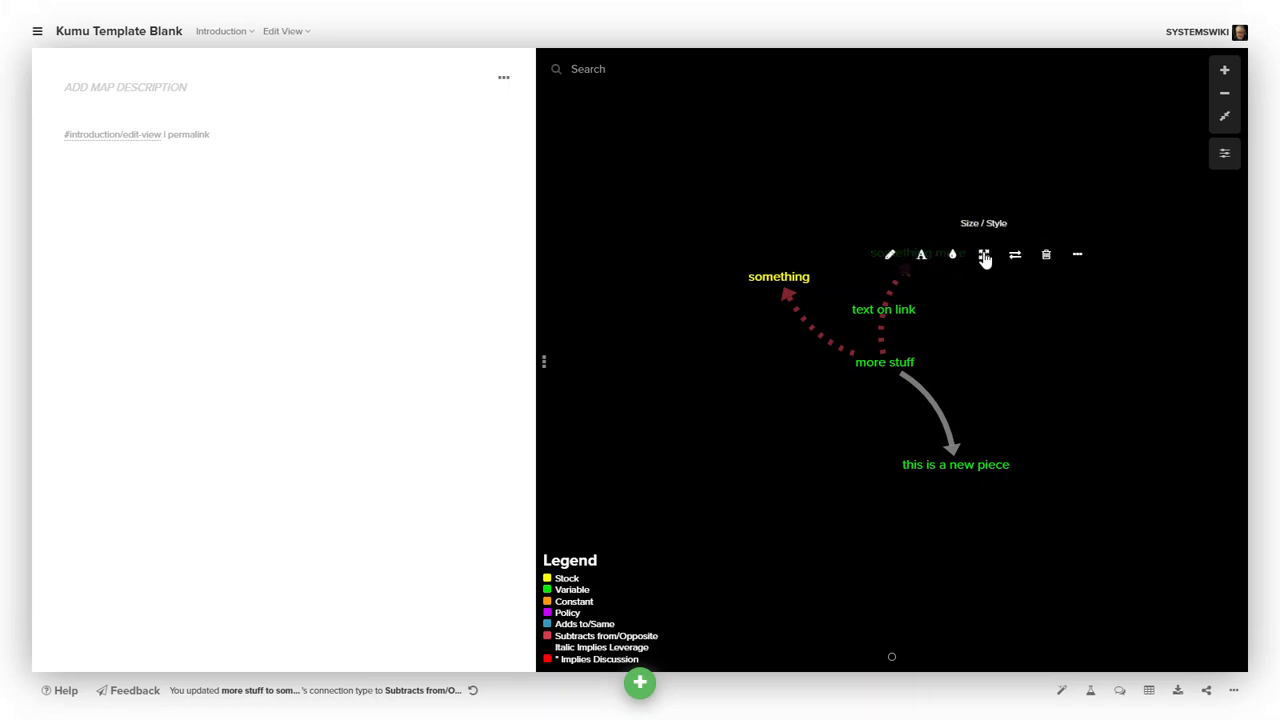
- Reverse that connection's direction, deselect it, and nudge the more stuff element slightly downward
left_click(1016, 256)
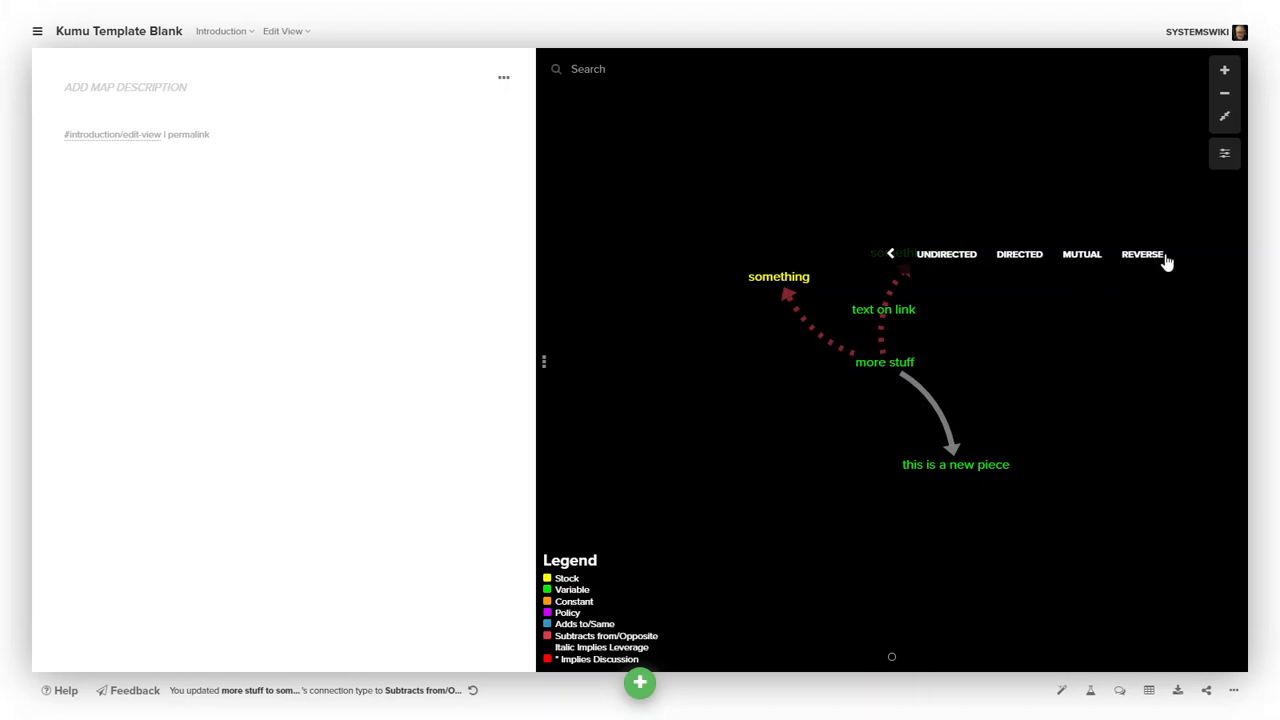
left_click(1145, 260)
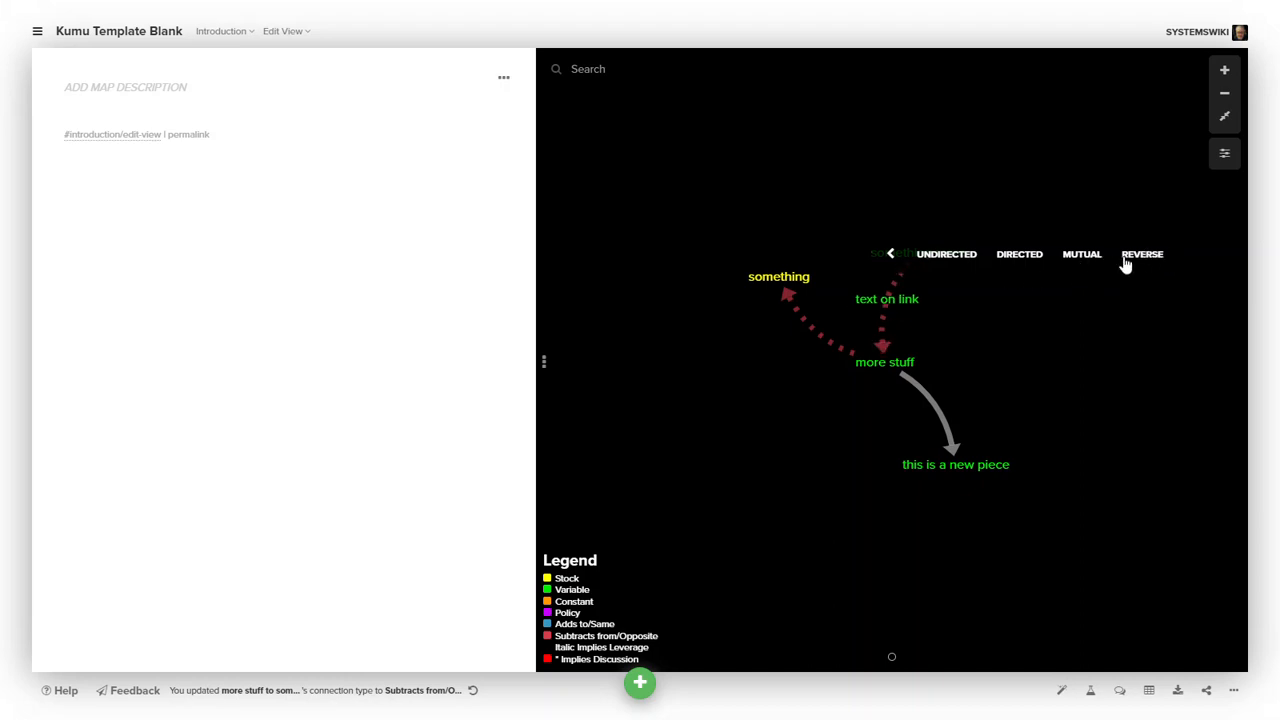
left_click(892, 256)
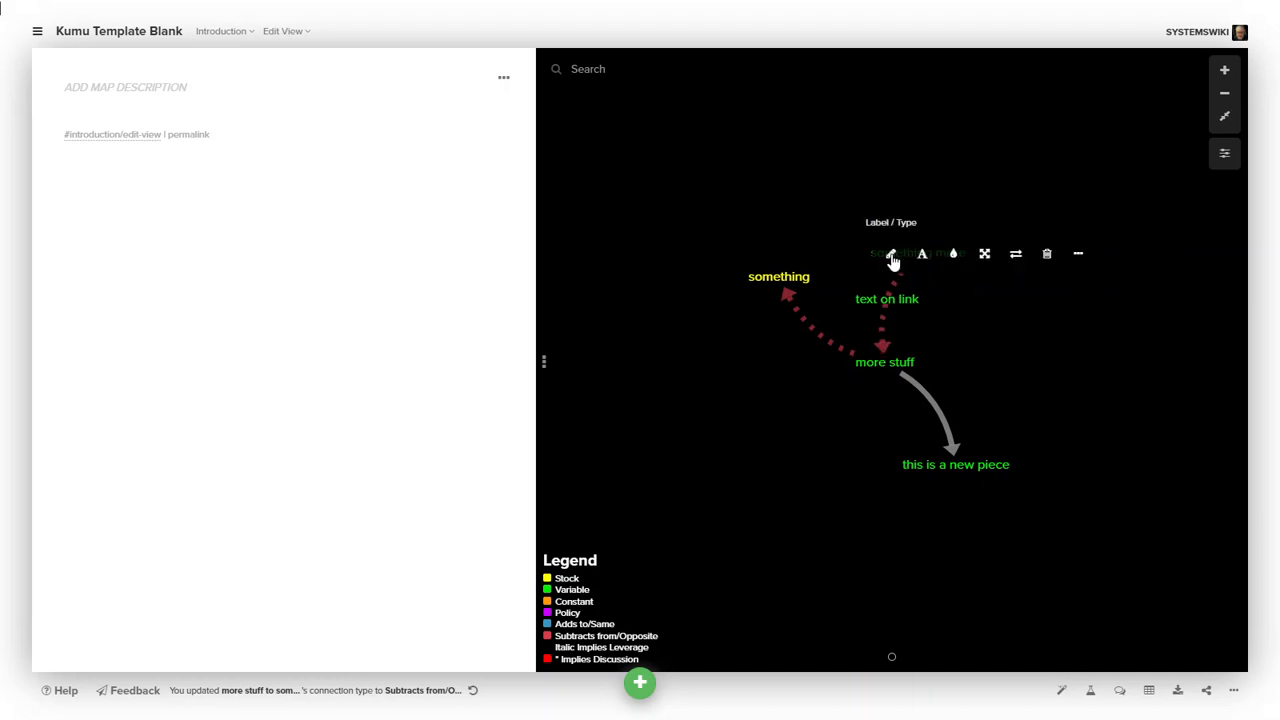
left_click(1066, 347)
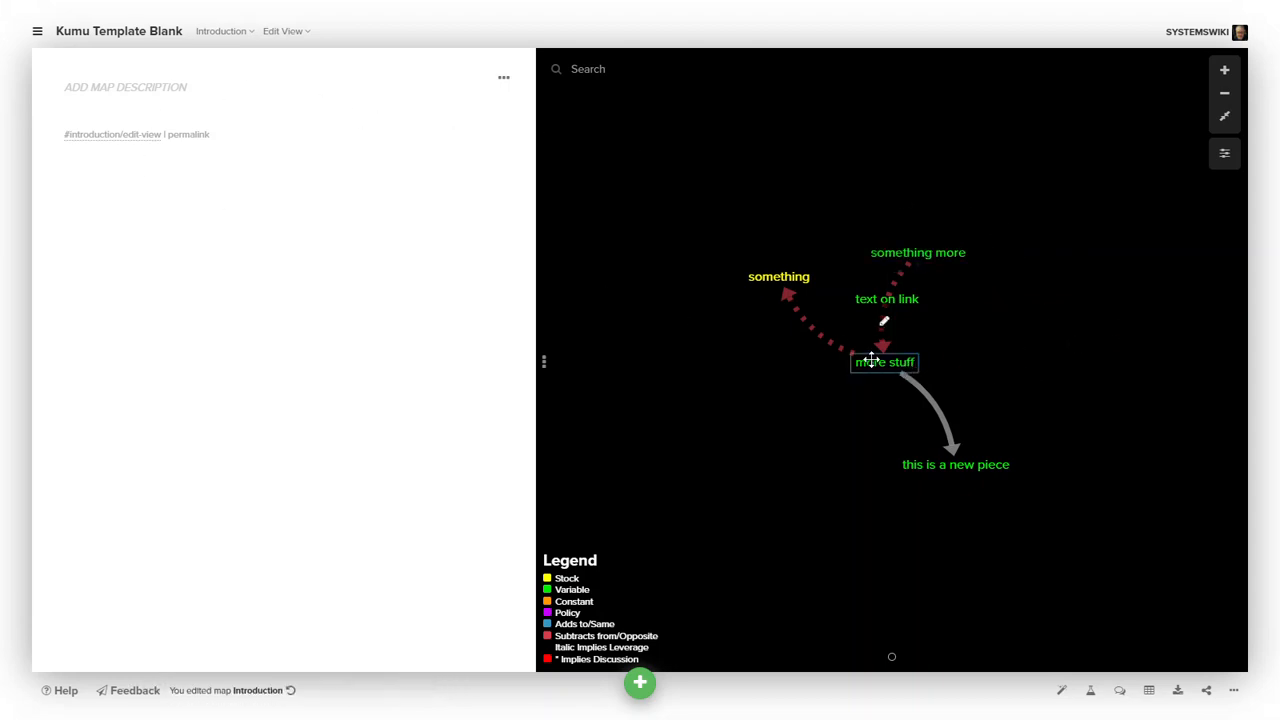
left_click_drag(871, 360, 874, 367)
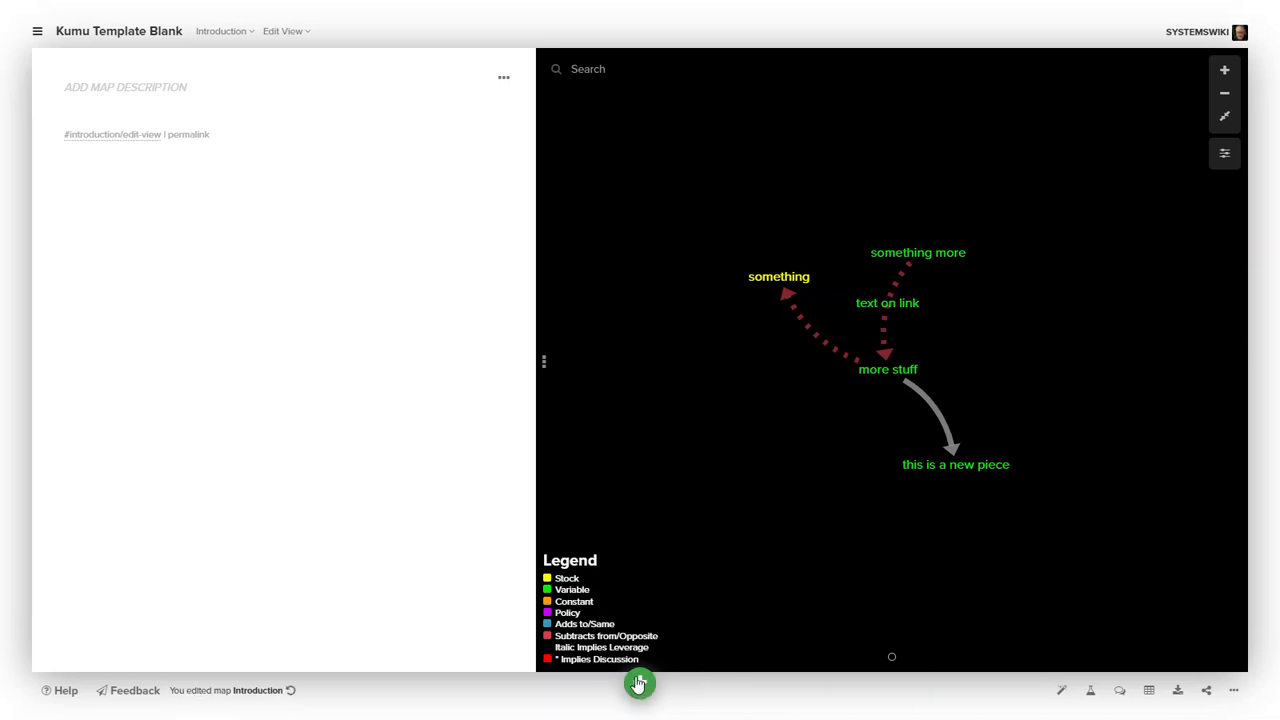
- Enter Sketch mode and add an element labelled here is a piece in the lower left of the map
mouse_move(638, 684)
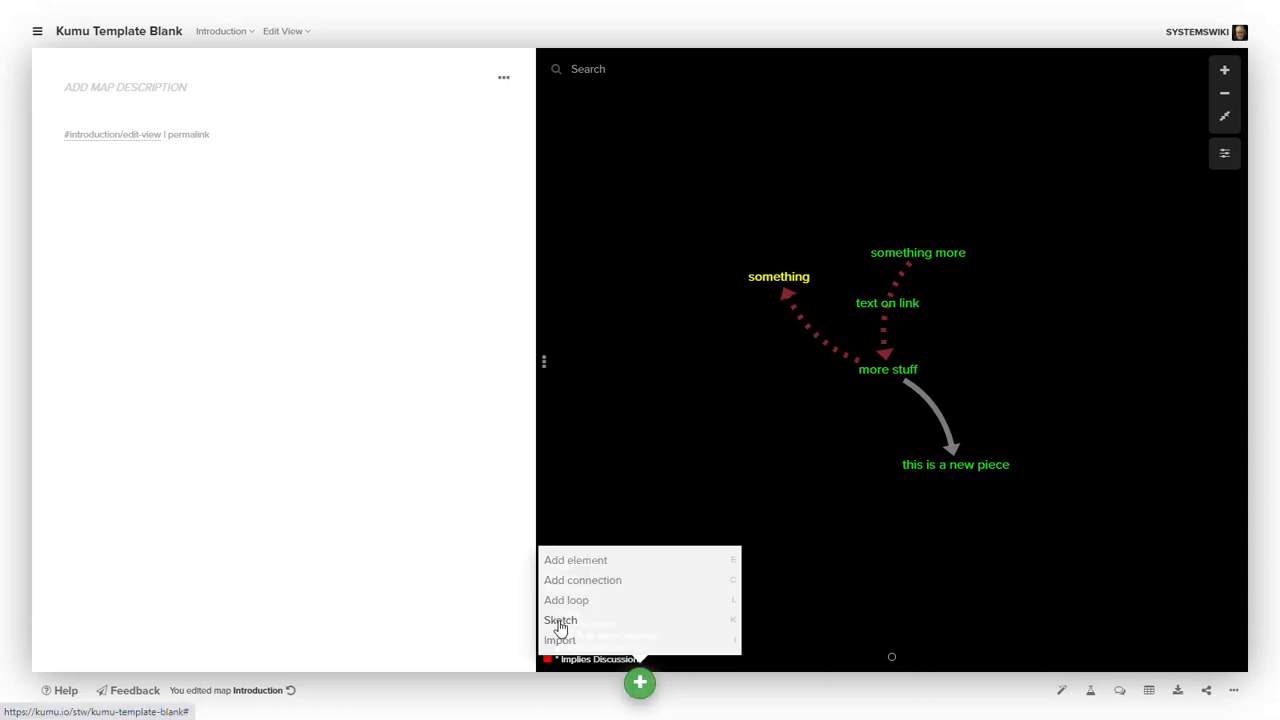
left_click(560, 621)
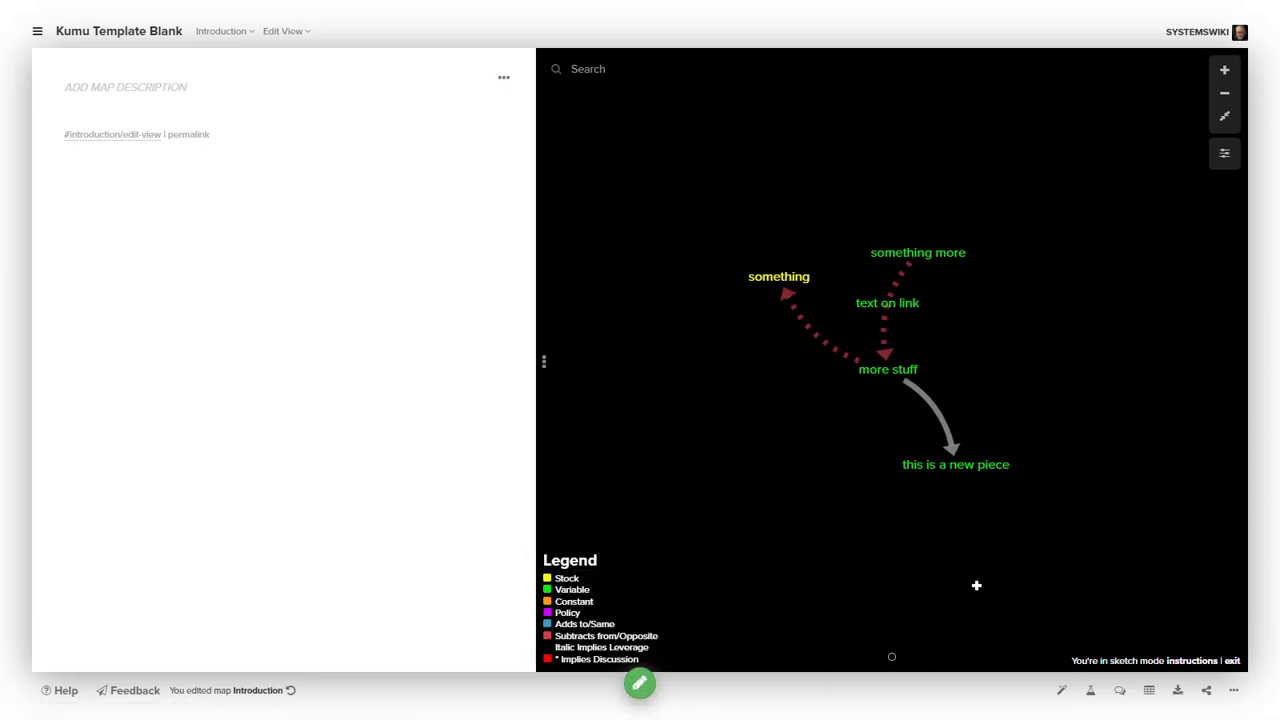
left_click(664, 461)
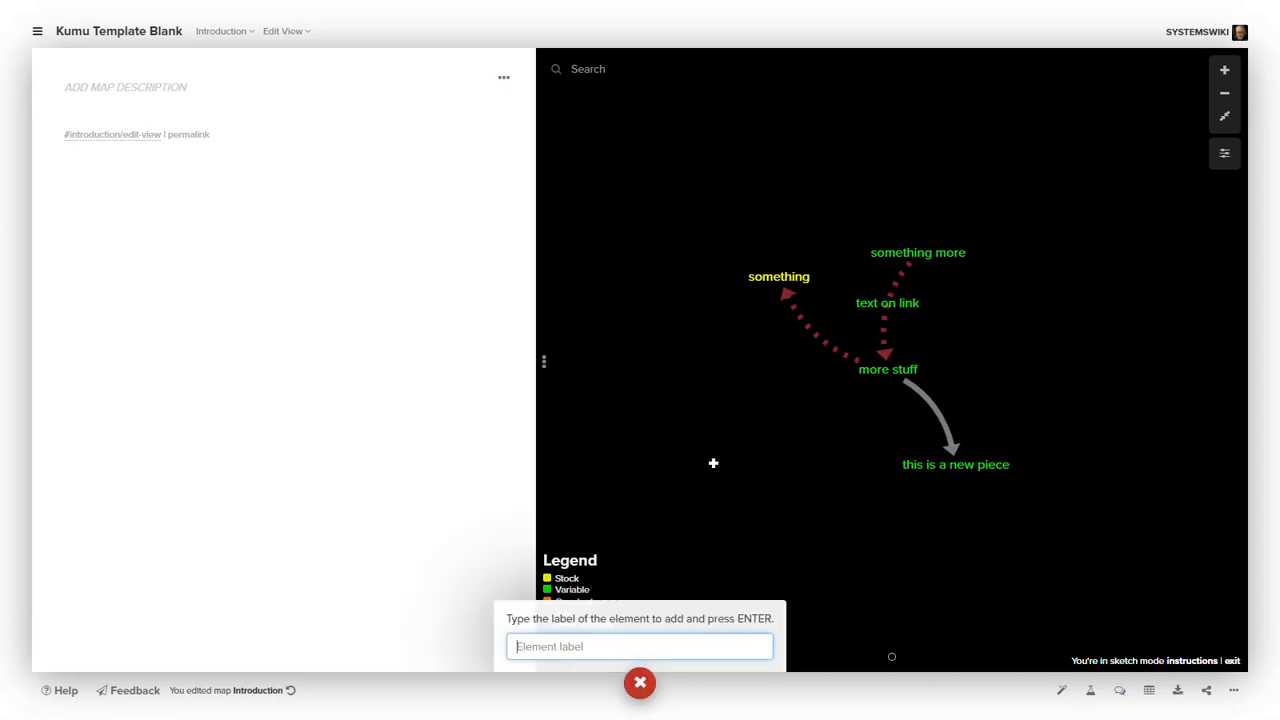
type("hear")
key("BackSpace")
type("re is a piece")
key("Return")
- Add an element labelled new element near the top of the map
left_click(740, 163)
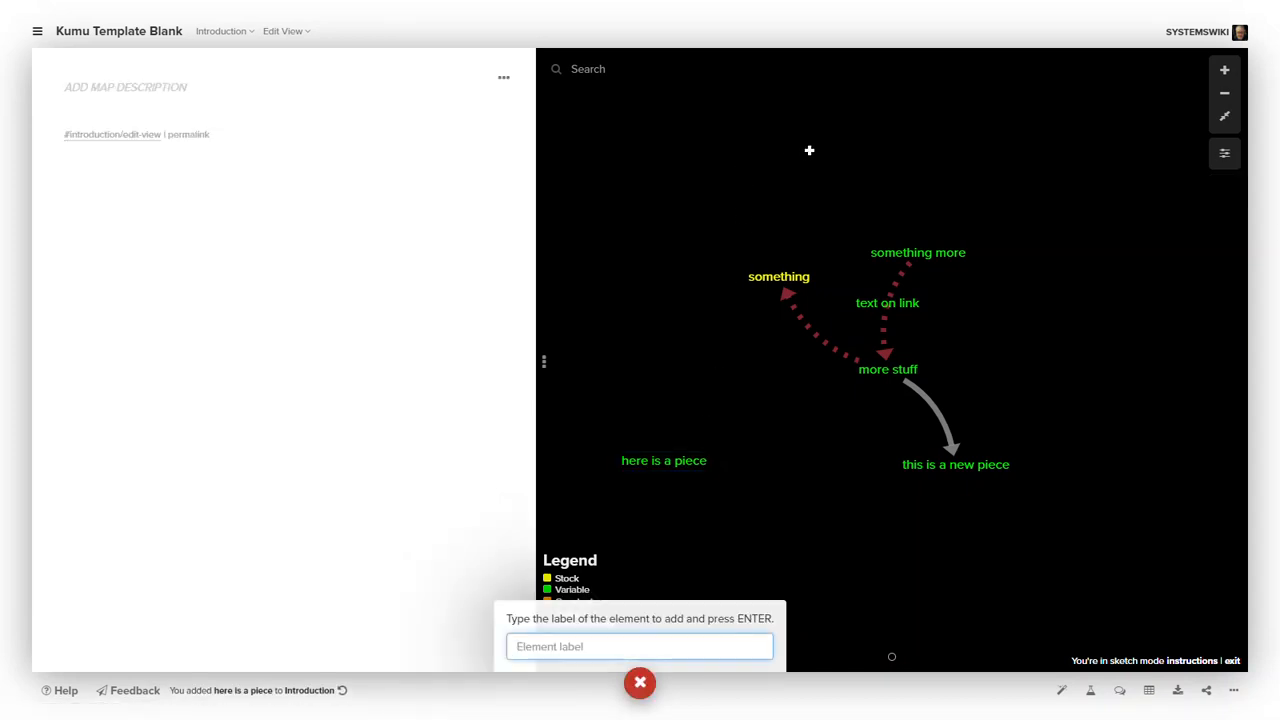
type("new e")
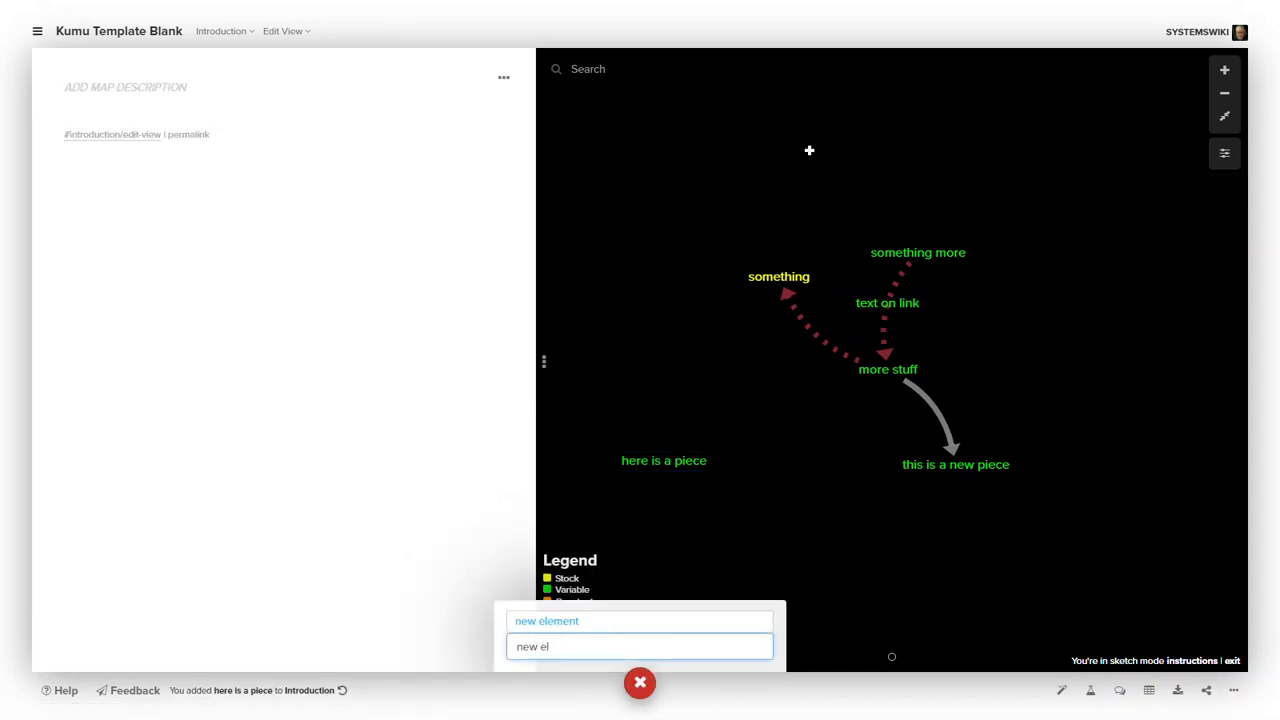
type("l")
left_click(578, 620)
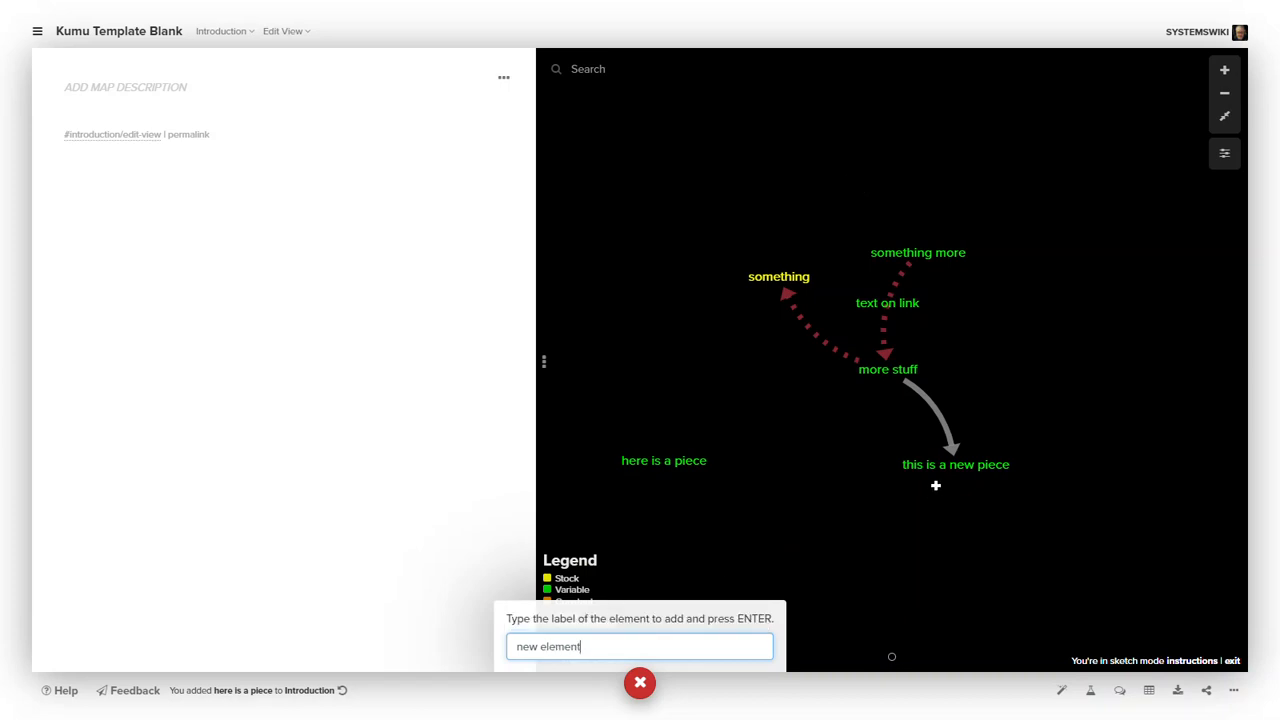
key("Return")
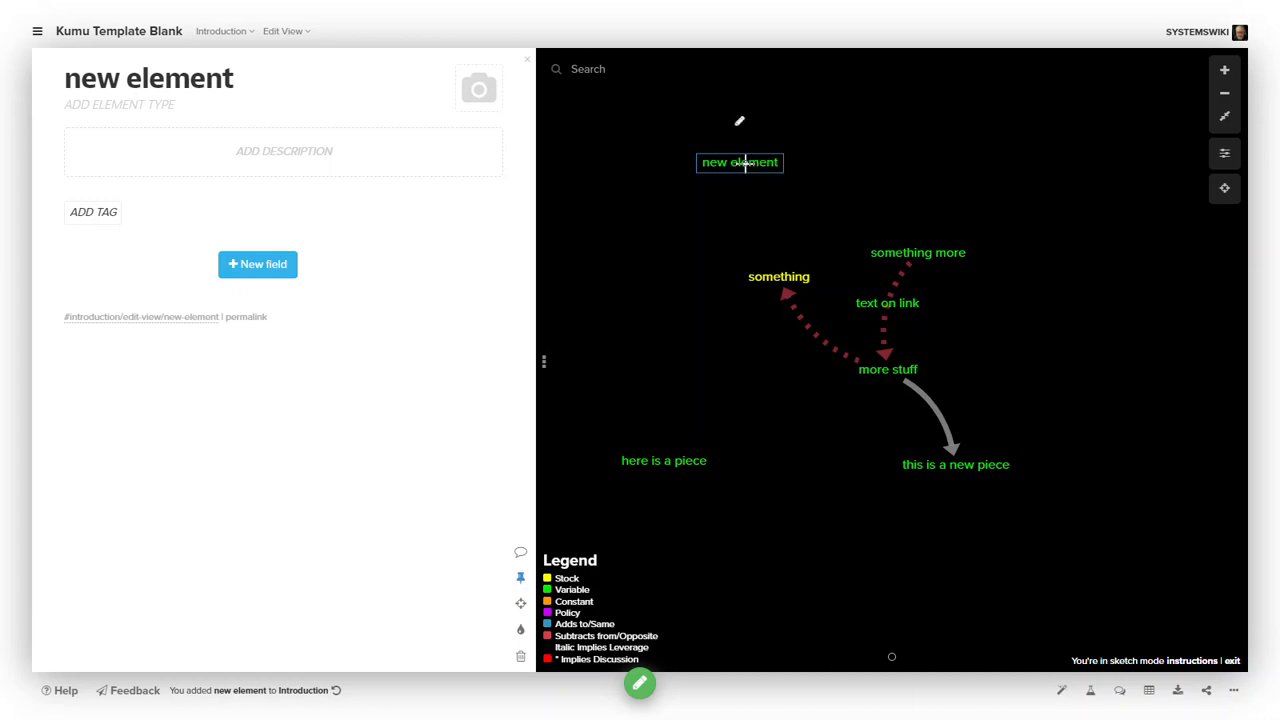
- Sketch connections from new element to something more and from something to here is a piece
mouse_move(745, 162)
left_mouse_down()
mouse_move(911, 229)
mouse_move(920, 250)
mouse_move(811, 257)
mouse_move(771, 275)
mouse_move(674, 457)
left_mouse_up()
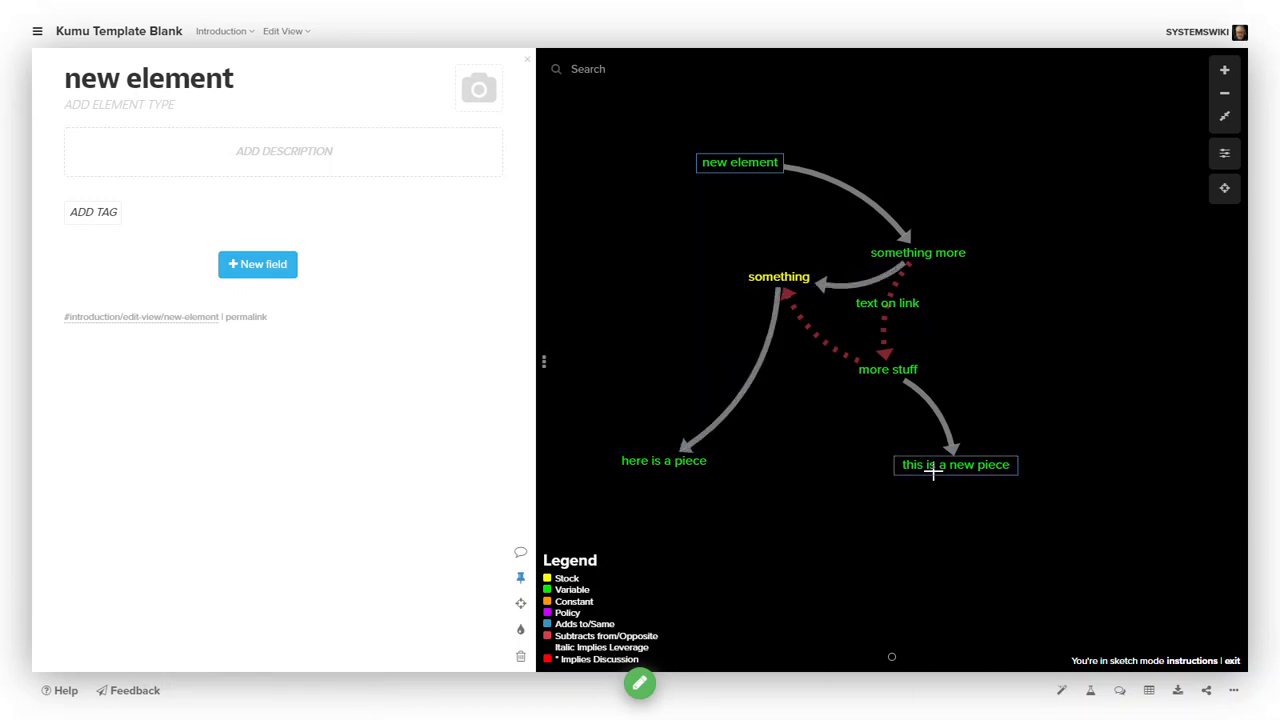
- Draw a connection from this is a new piece into empty space, creating an element labelled new stuuf
left_click_drag(966, 467, 1058, 352)
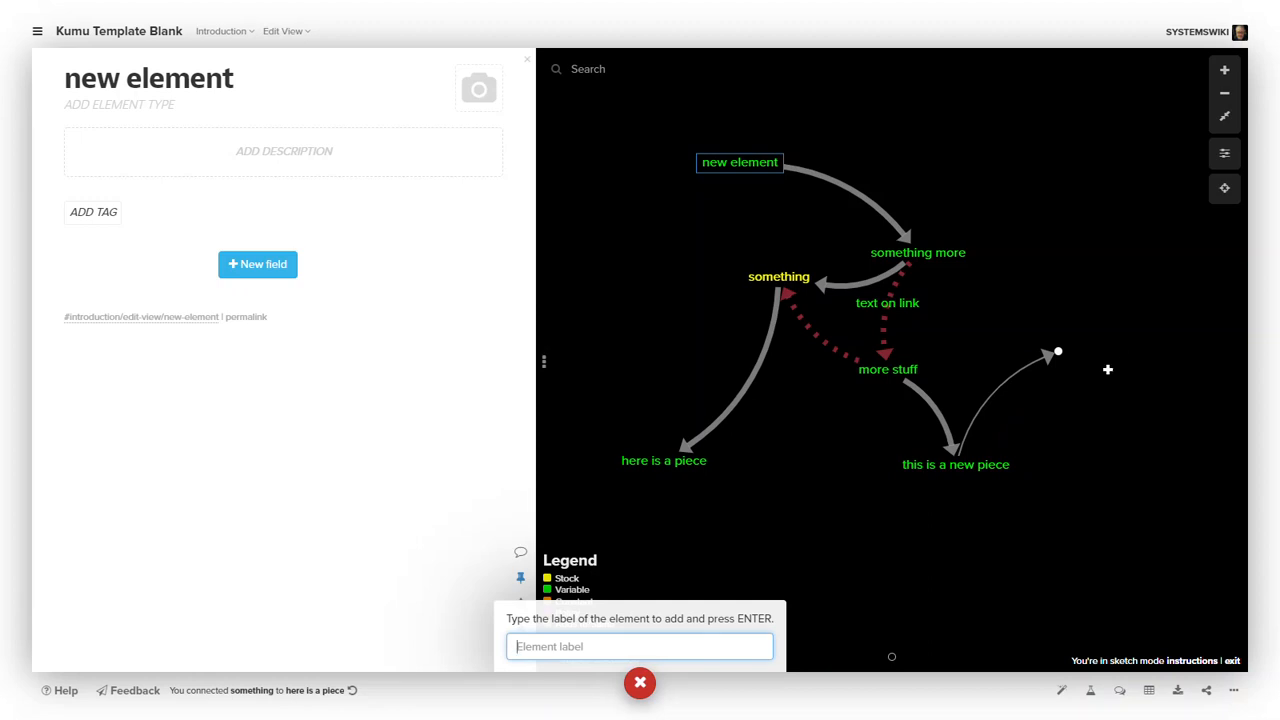
type("new stuuf")
key("Return")
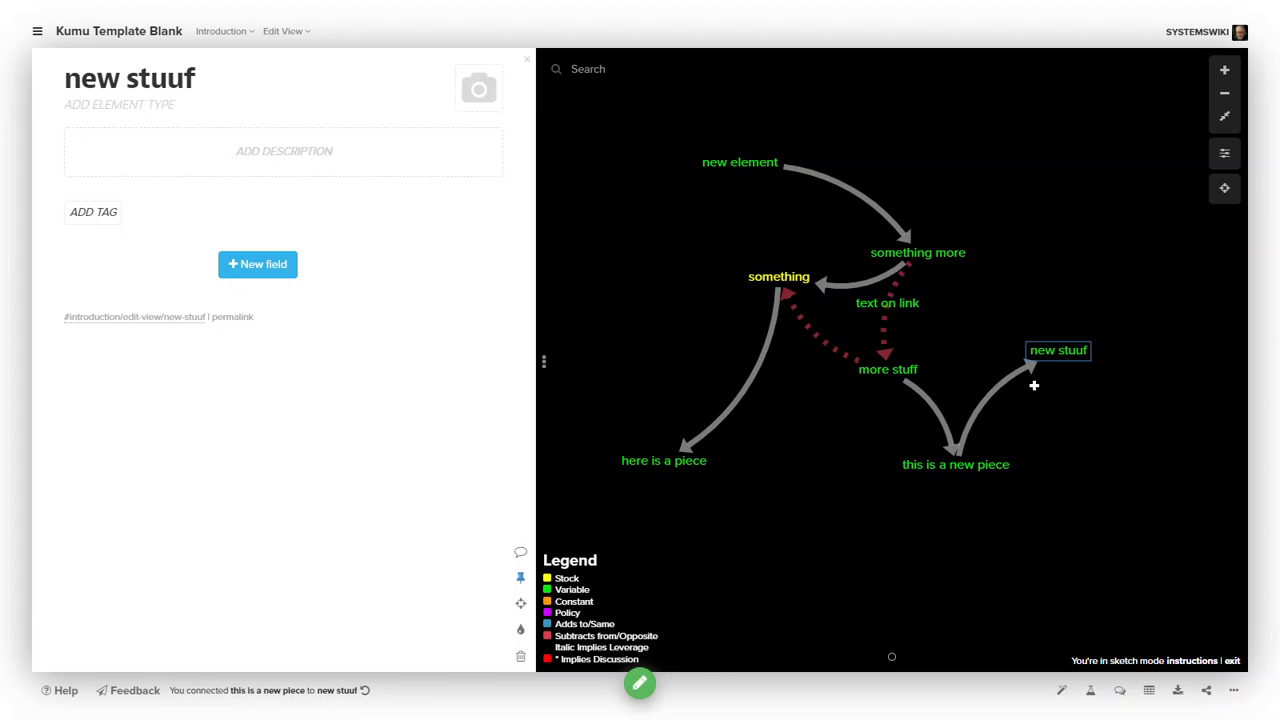
- Set the connection from this is a new piece to new stuuf to type Adds to/Same
mouse_move(1004, 382)
mouse_move(1010, 343)
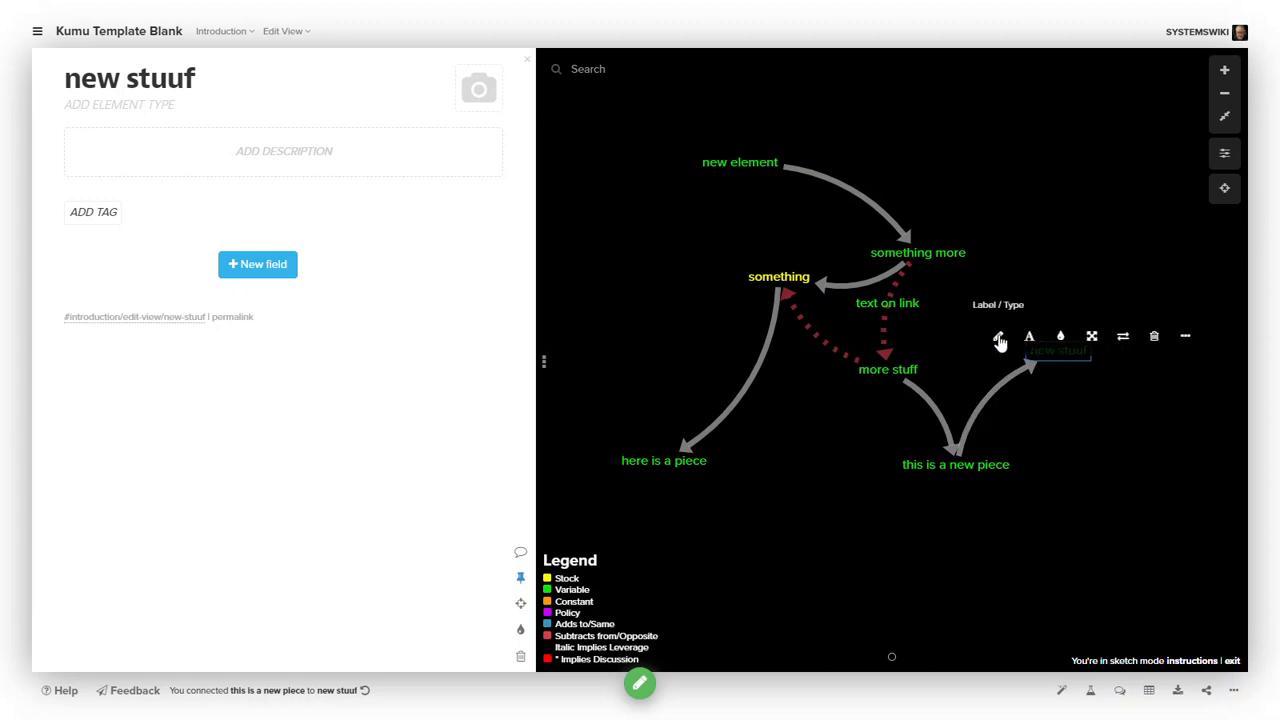
left_click(999, 340)
left_click(1266, 343)
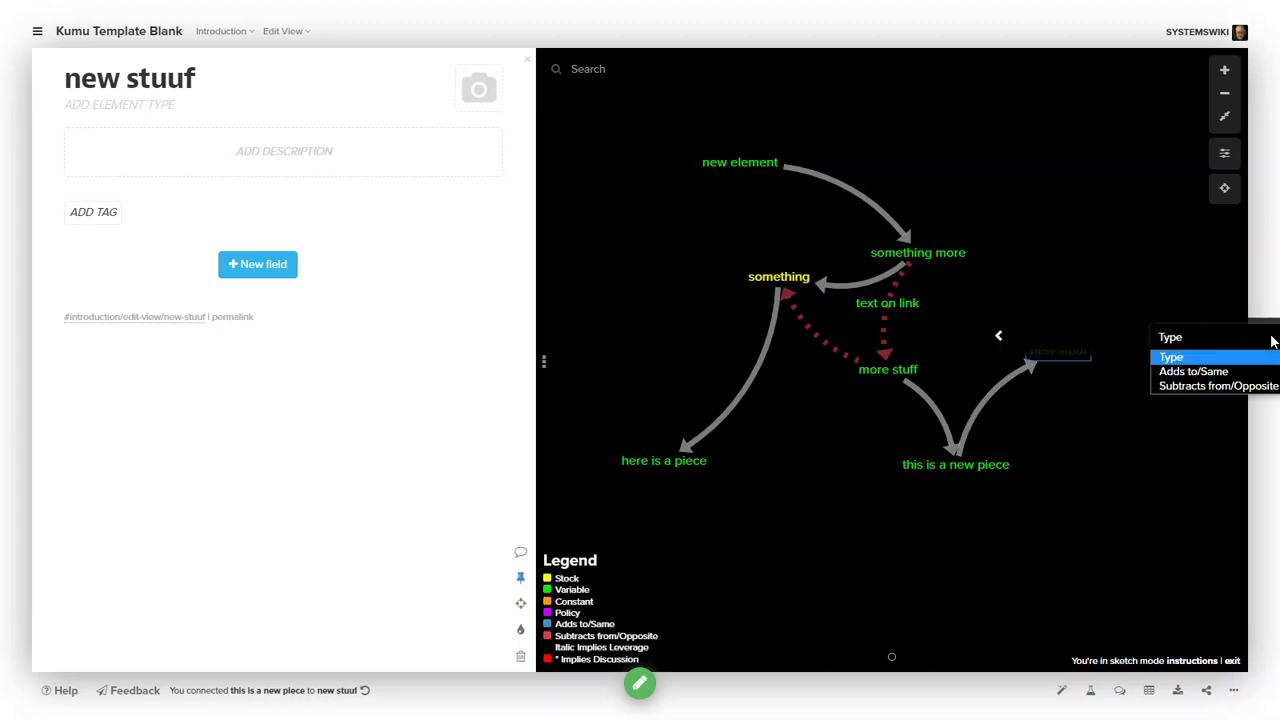
left_click(1230, 372)
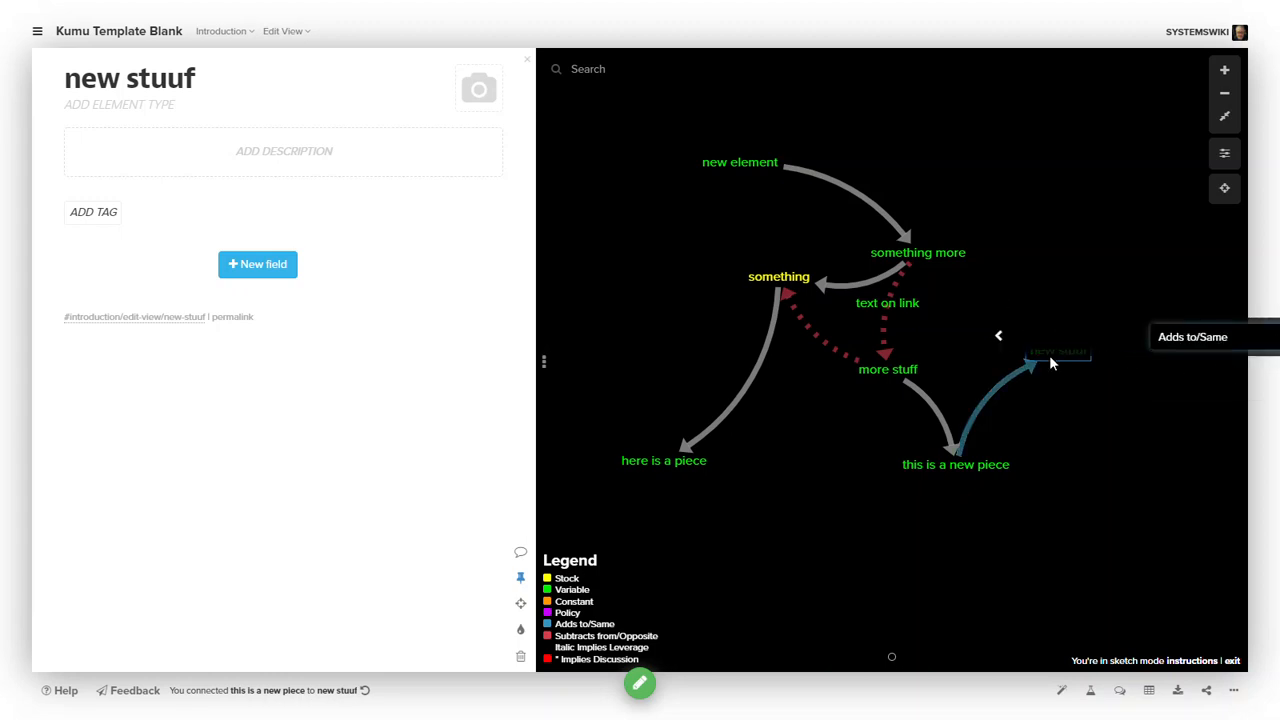
left_click(1054, 420)
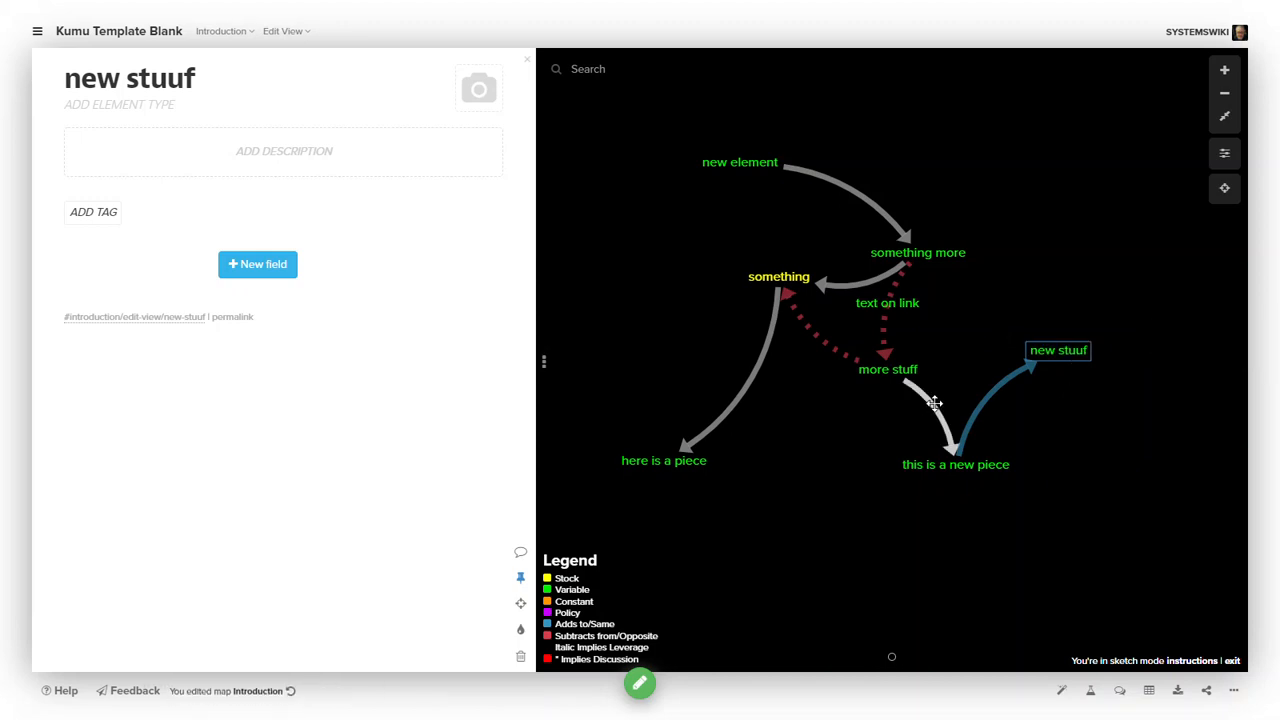
- Set the connection from more stuff to this is a new piece to type Subtracts from/Opposite, then deselect it
left_click(929, 367)
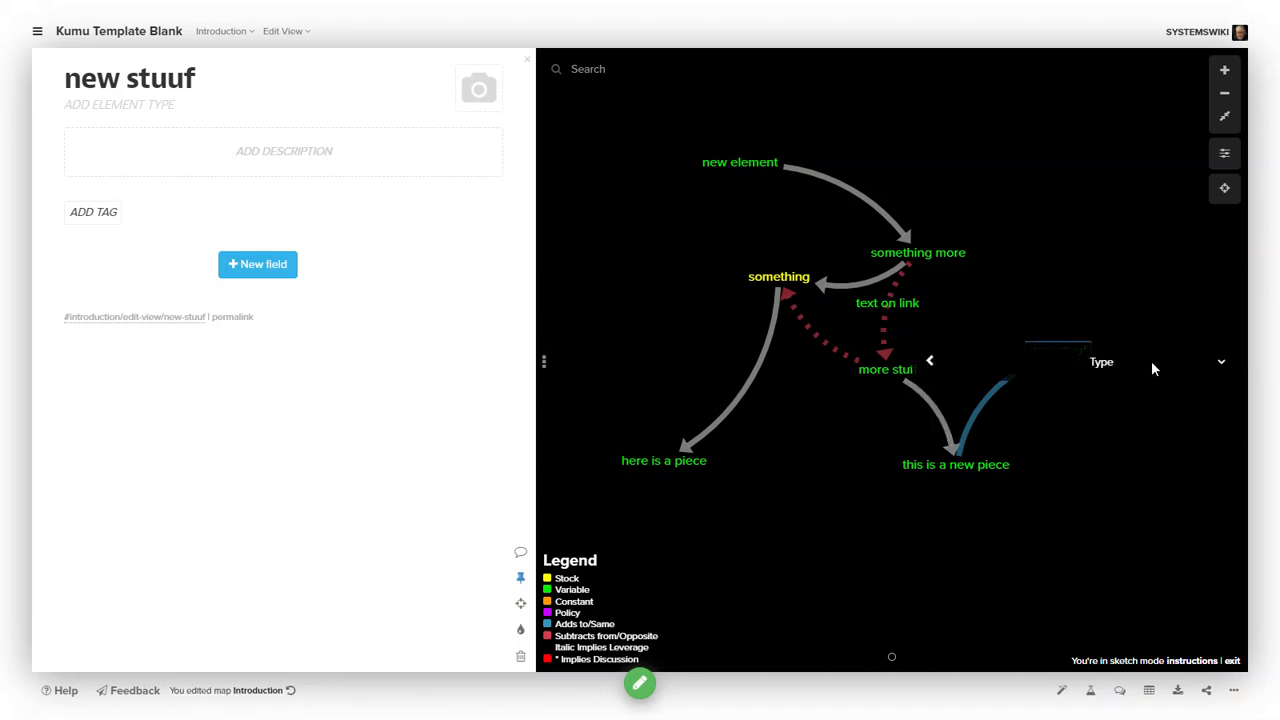
left_click(1220, 366)
left_click(1160, 409)
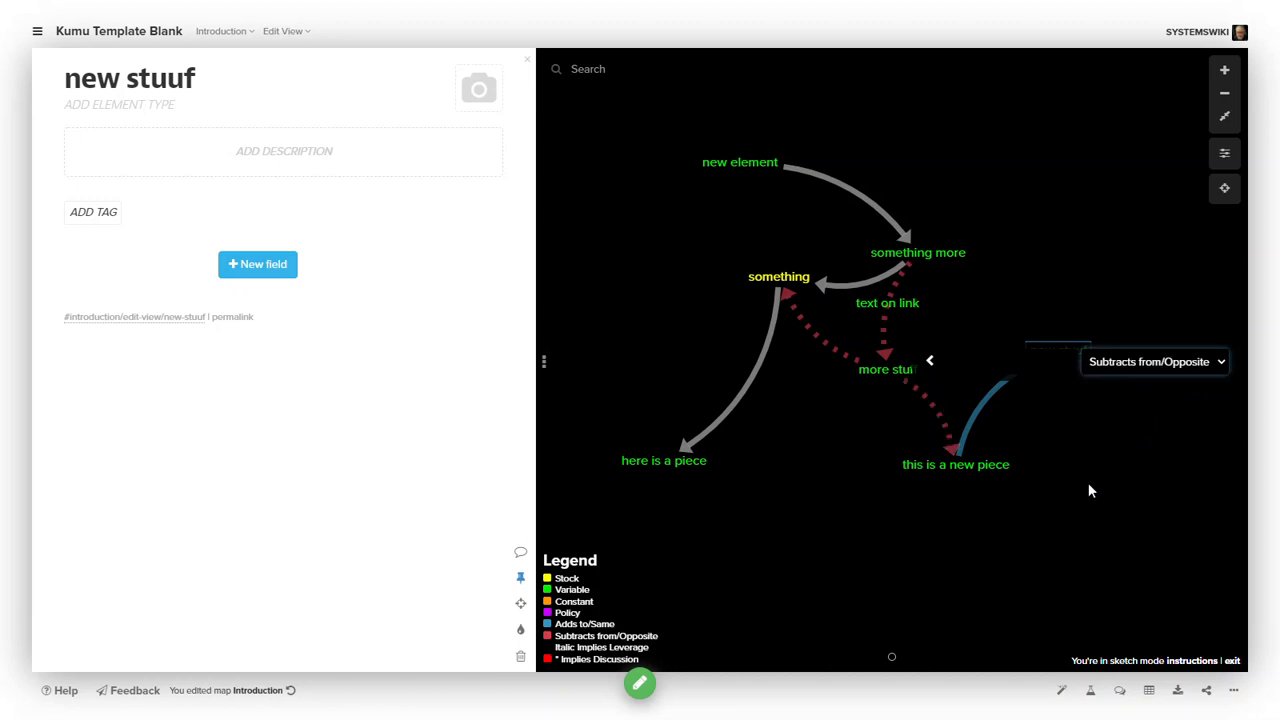
left_click(1087, 483)
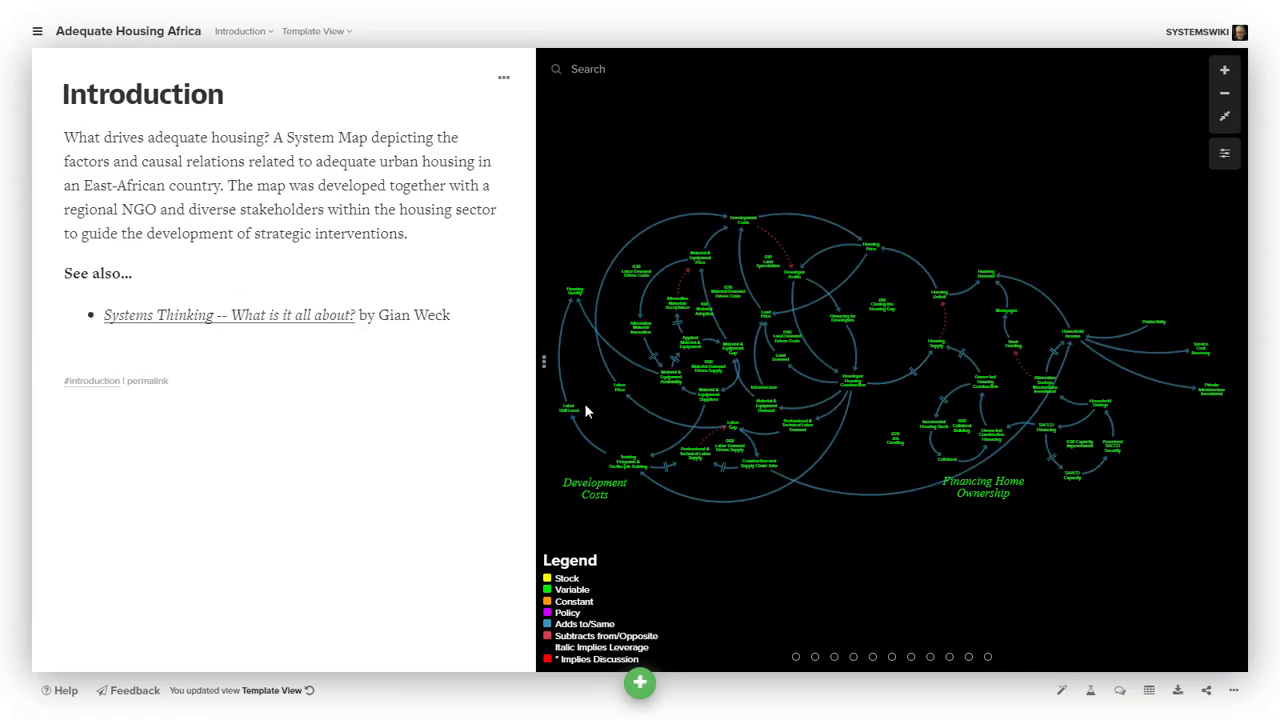
- Collapse the side panel to view the Adequate Housing Africa map full width
left_click(543, 366)
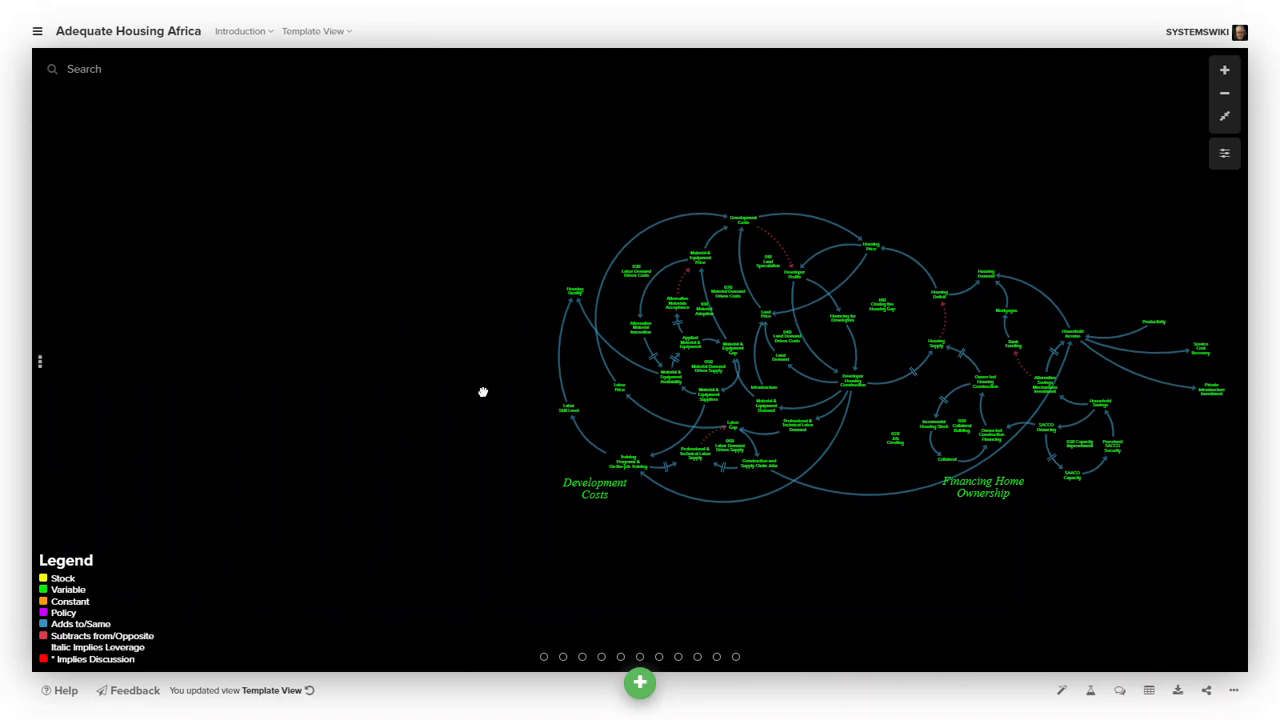
- Switch the Adequate Housing Africa map from Template View to Edit View, around the Household Income section
left_click_drag(483, 392, 289, 423)
scroll(290, 425, "up", 4)
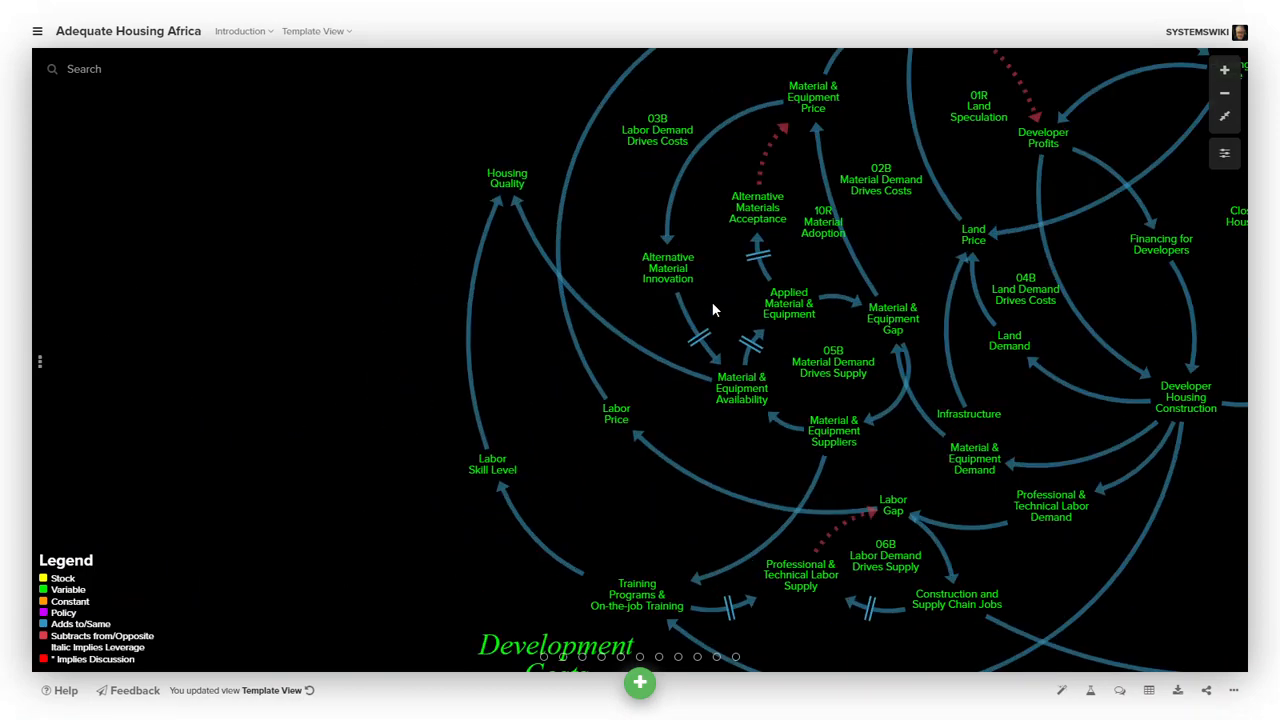
left_click_drag(899, 234, 357, 337)
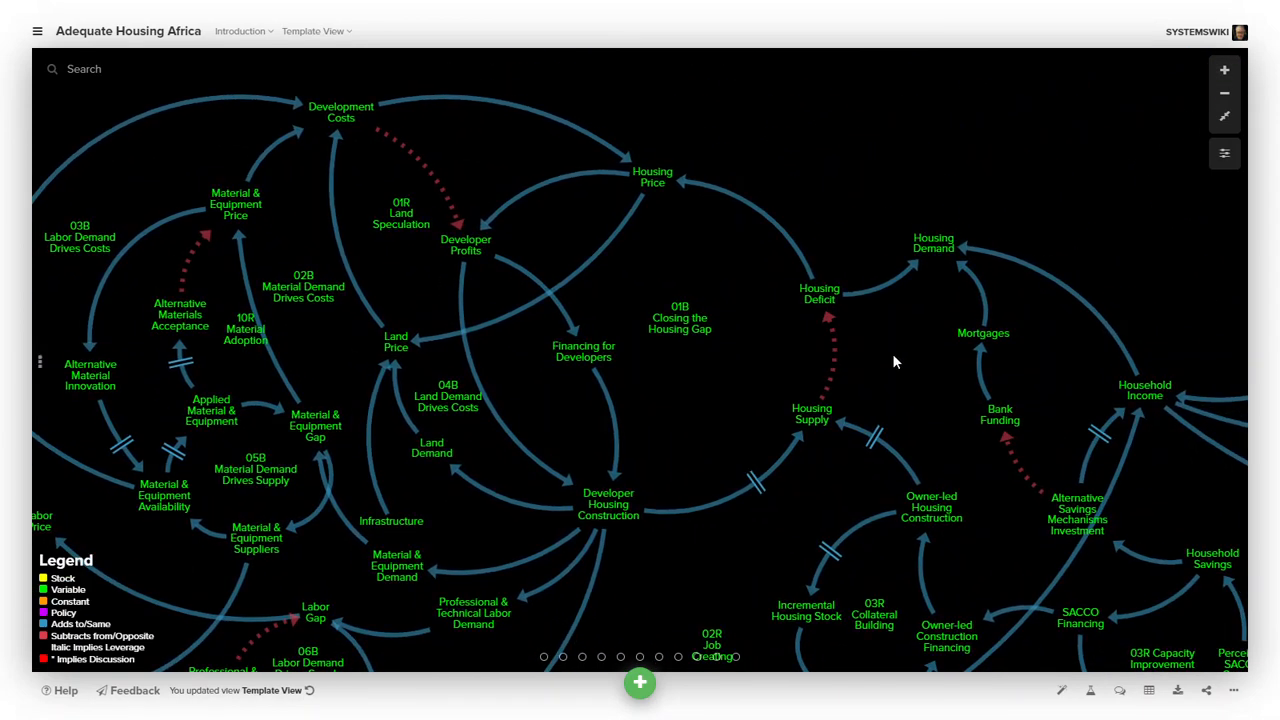
left_click_drag(894, 360, 598, 308)
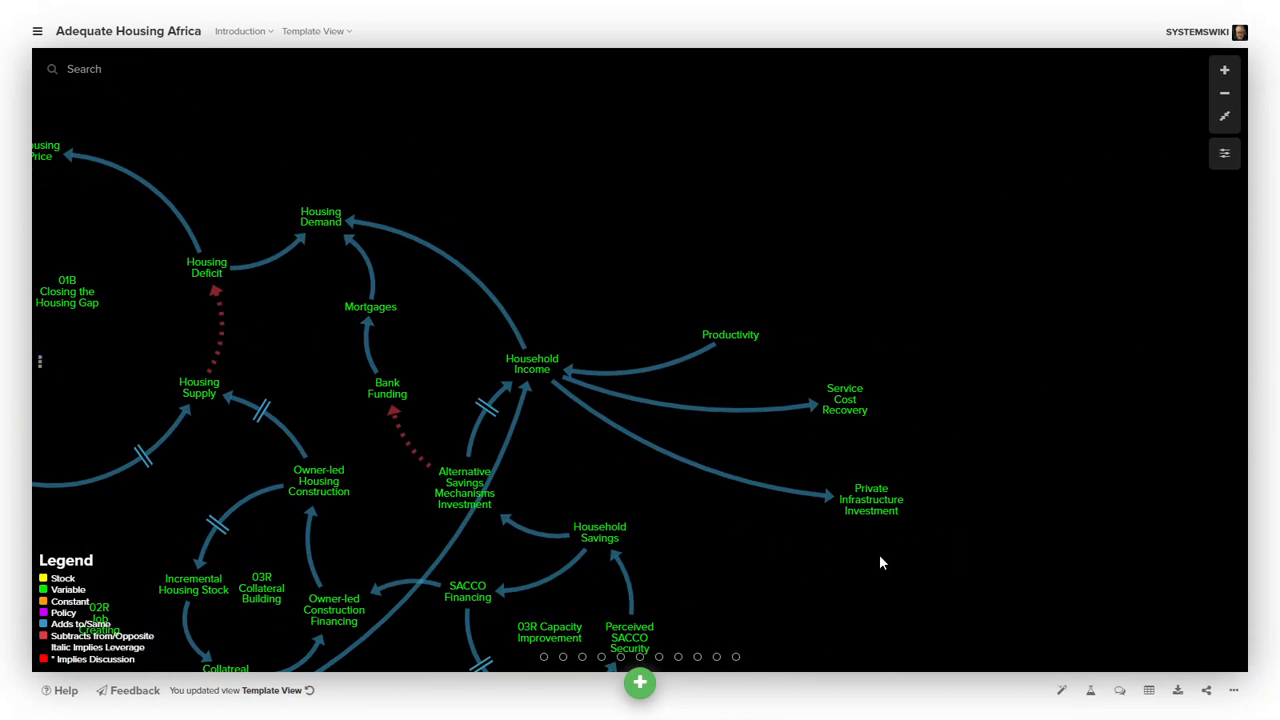
left_click(308, 31)
left_click(313, 56)
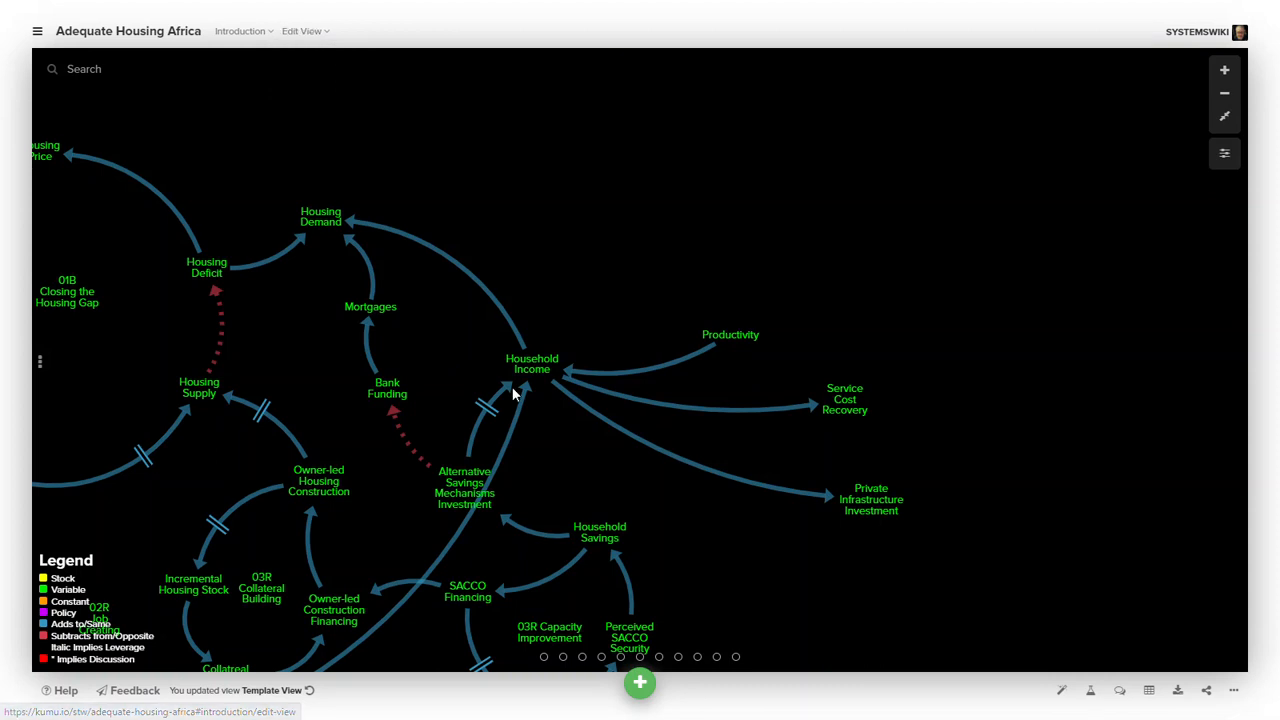
- In sketch mode, draw a connection from Productivity into empty space, creating an element labelled new piece
mouse_move(643, 682)
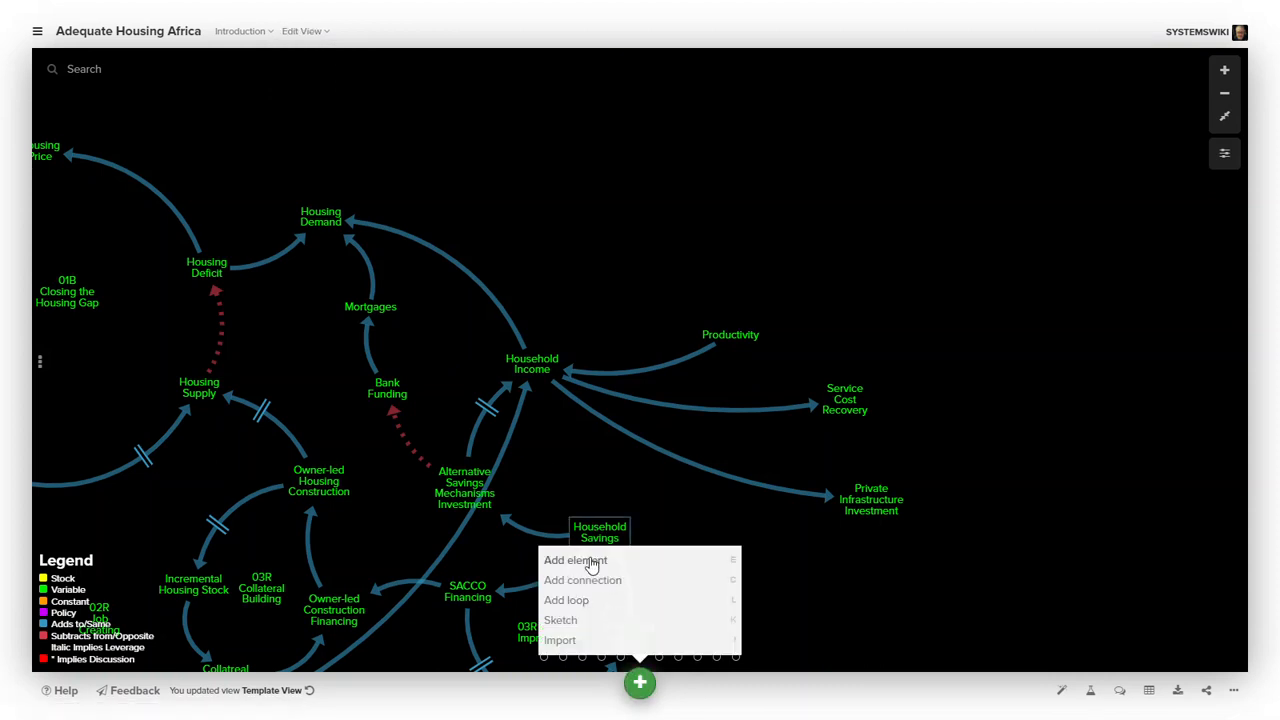
left_click(560, 621)
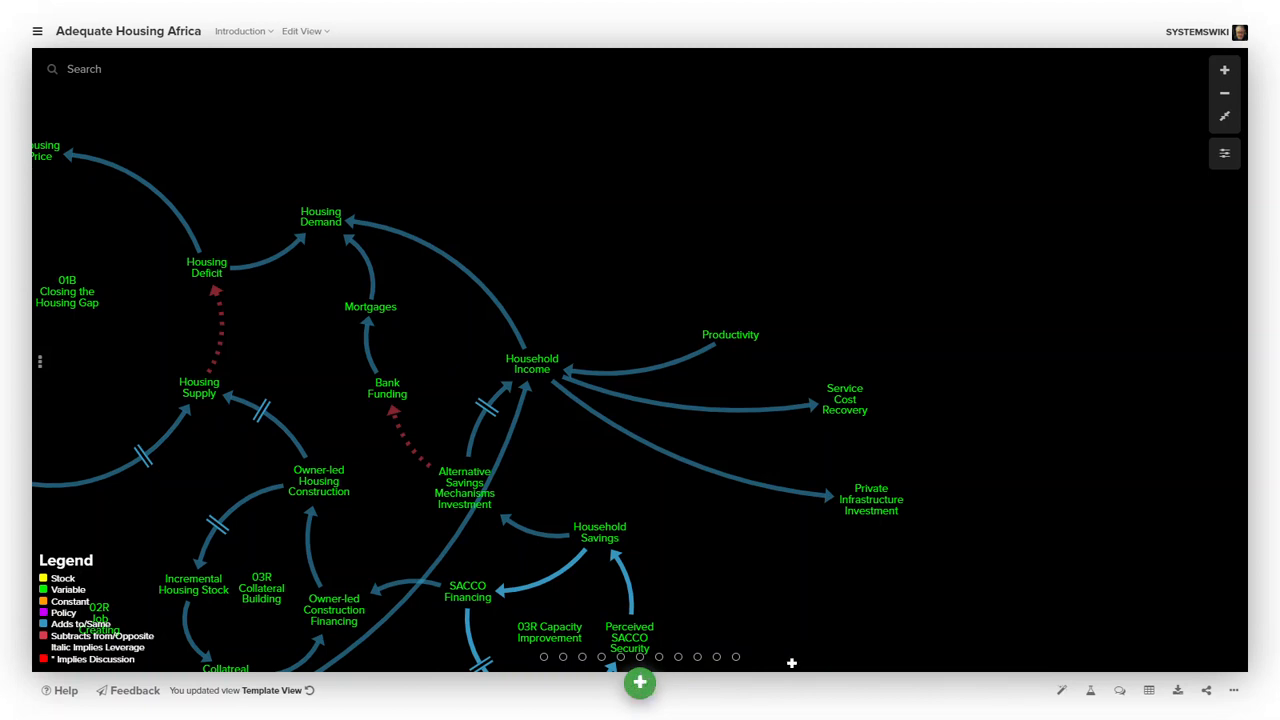
left_click(645, 684)
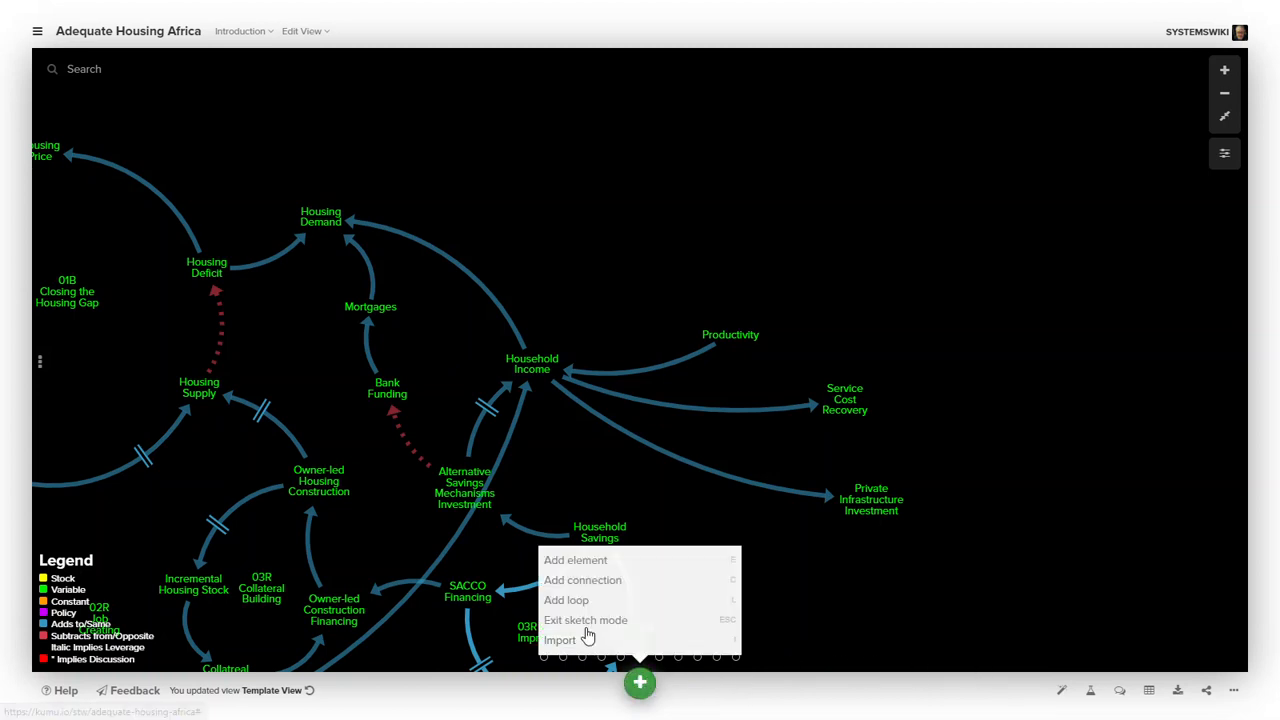
left_click(785, 696)
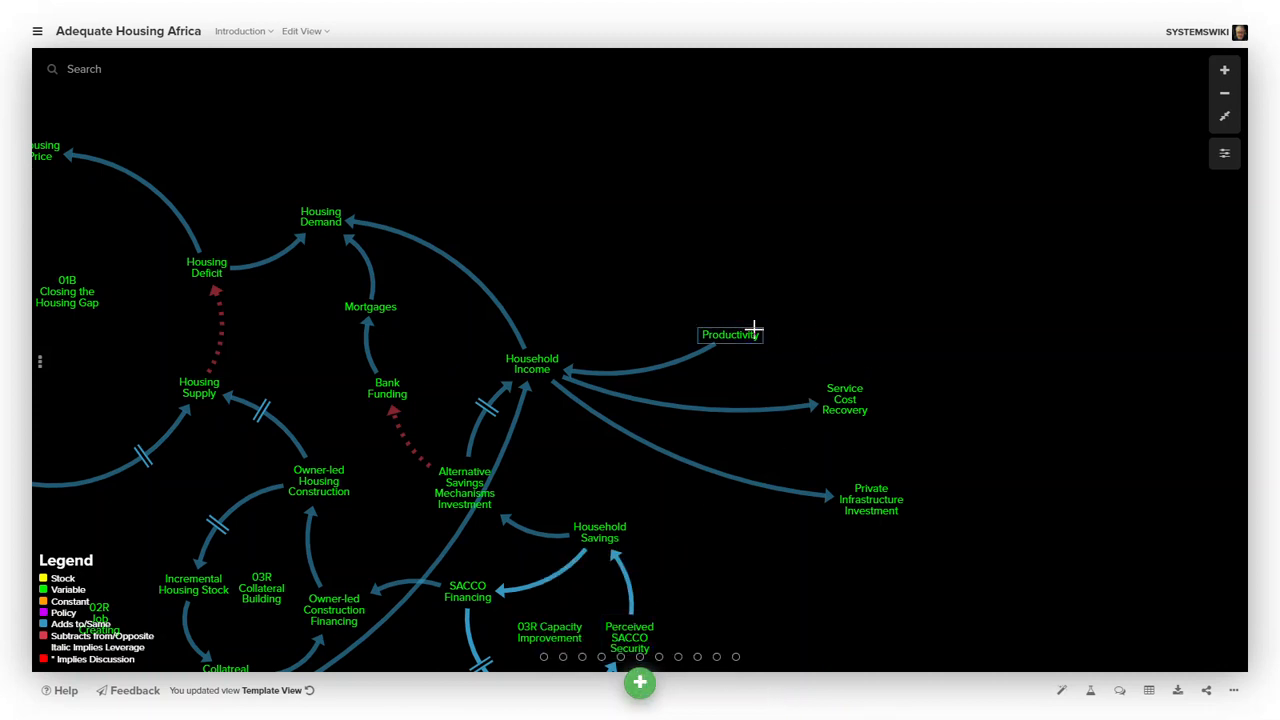
left_click_drag(750, 336, 850, 285)
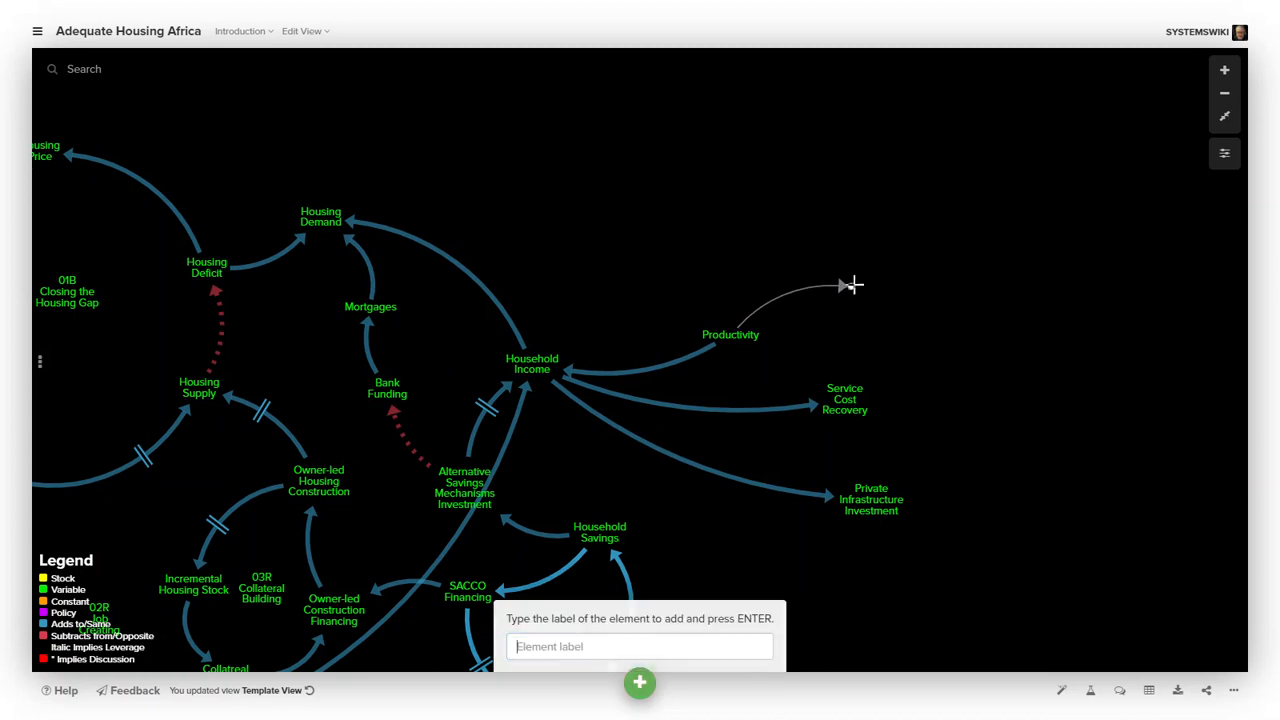
type("new piece")
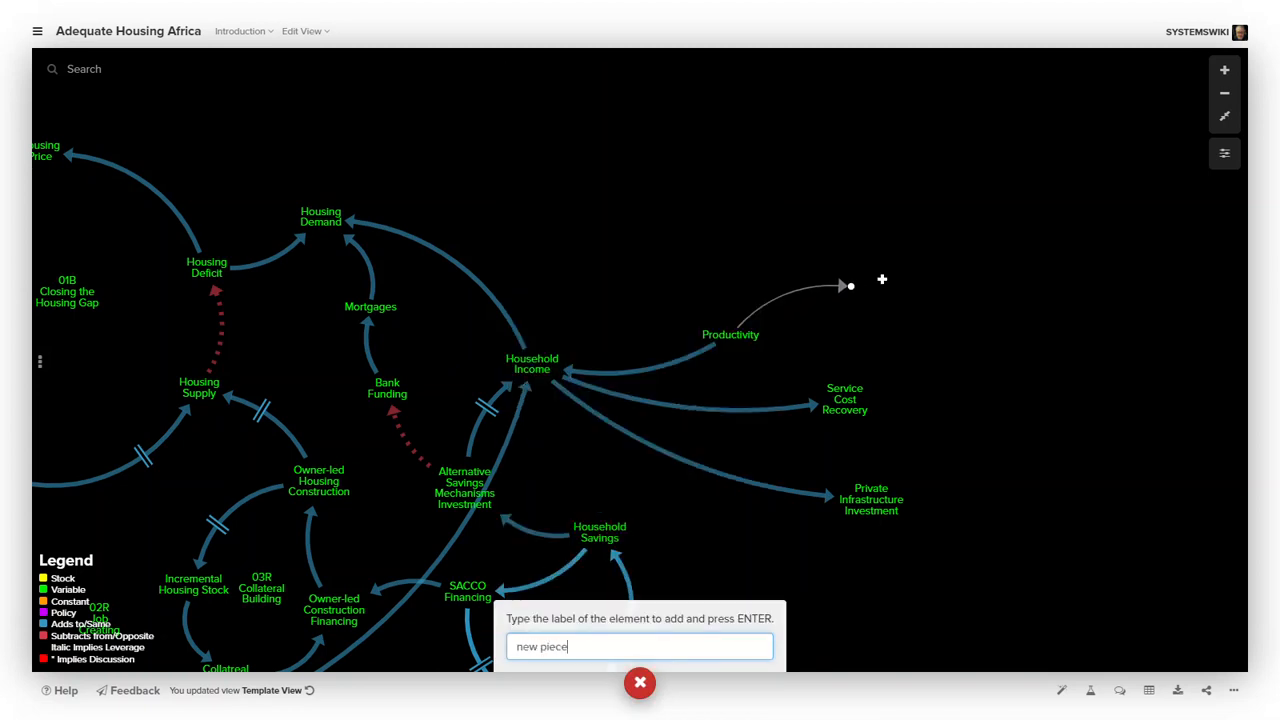
key("Return")
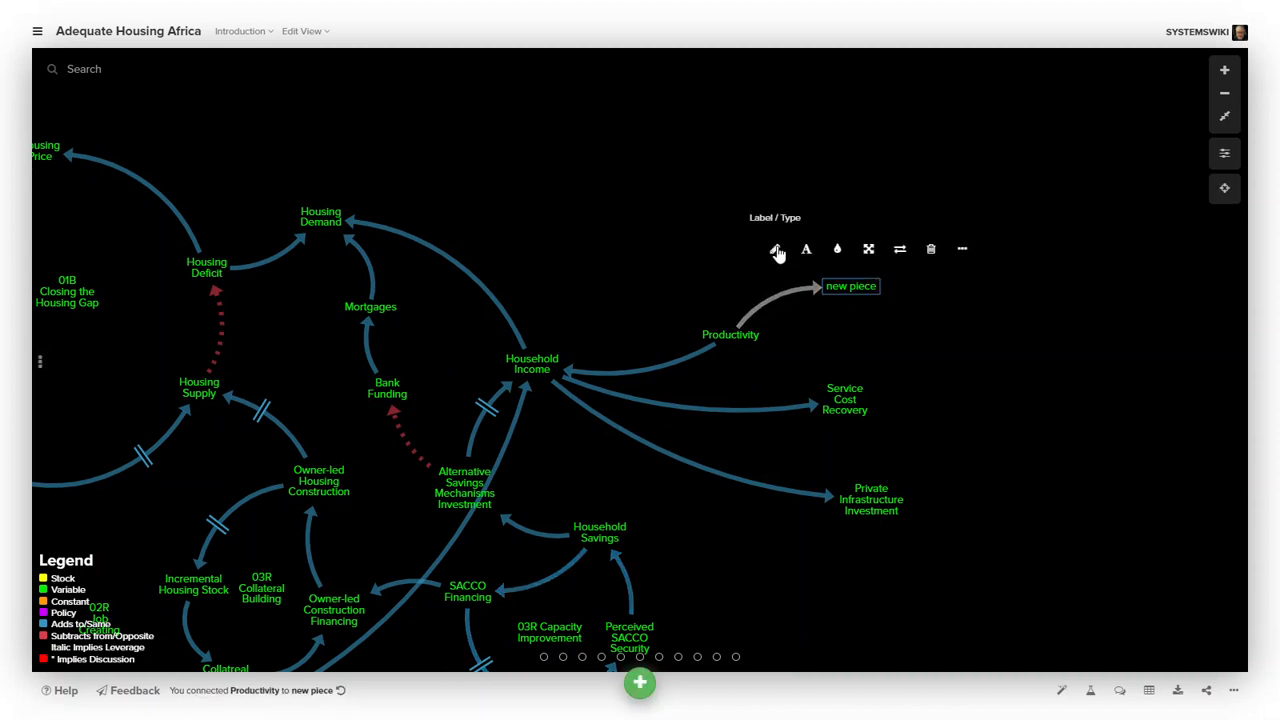
- Set the connection from Productivity to new piece to type Subtracts from/Opposite
left_click(778, 252)
left_click(1068, 250)
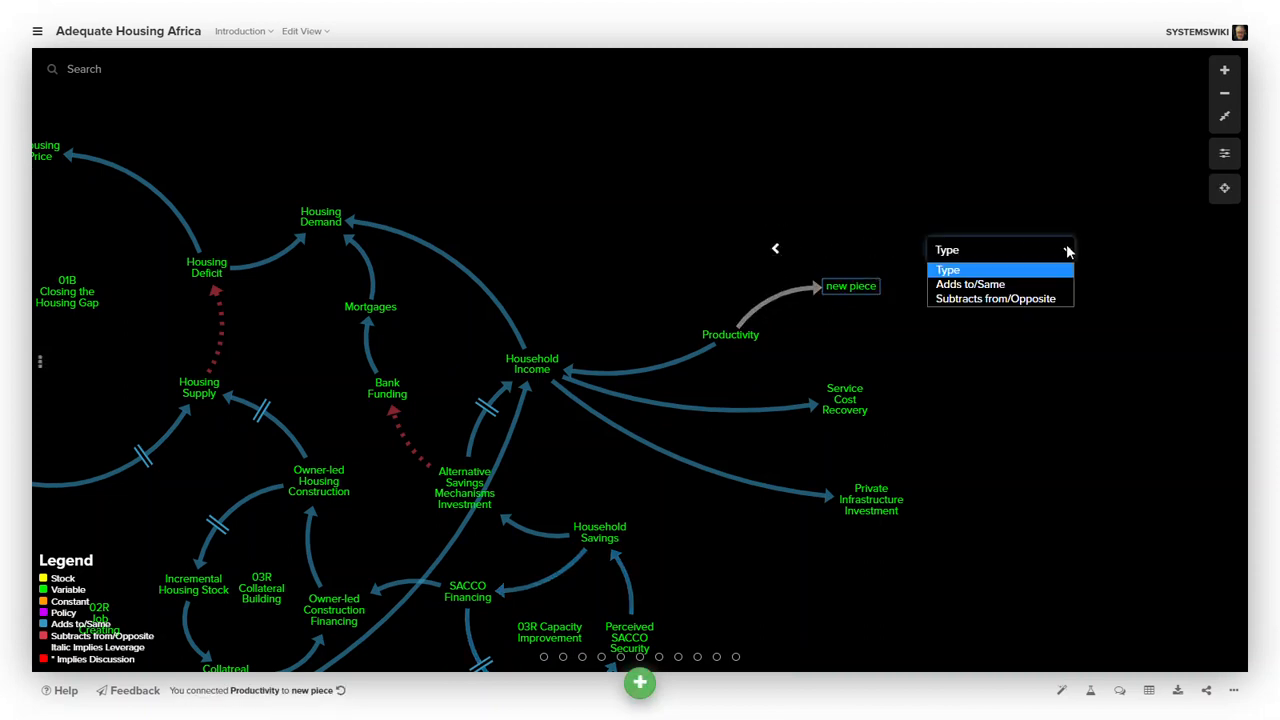
left_click(1032, 296)
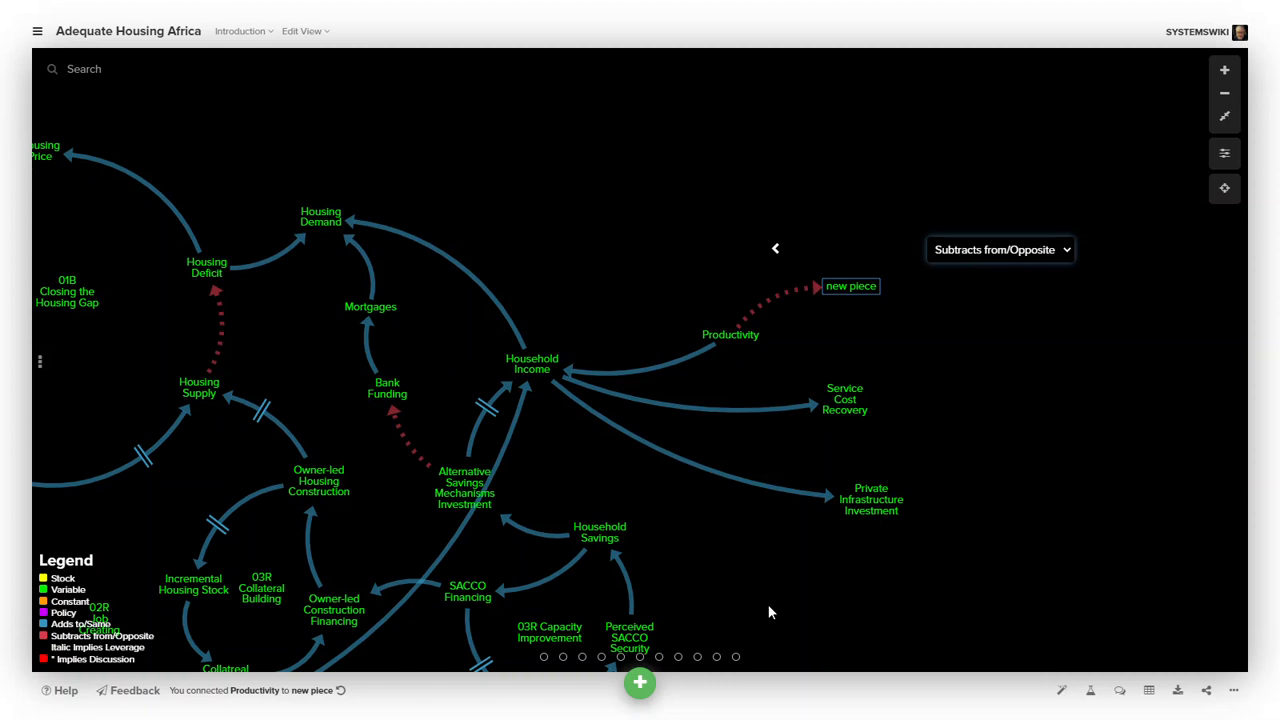
- Deselect the connection and switch back into sketch mode
left_click(641, 686)
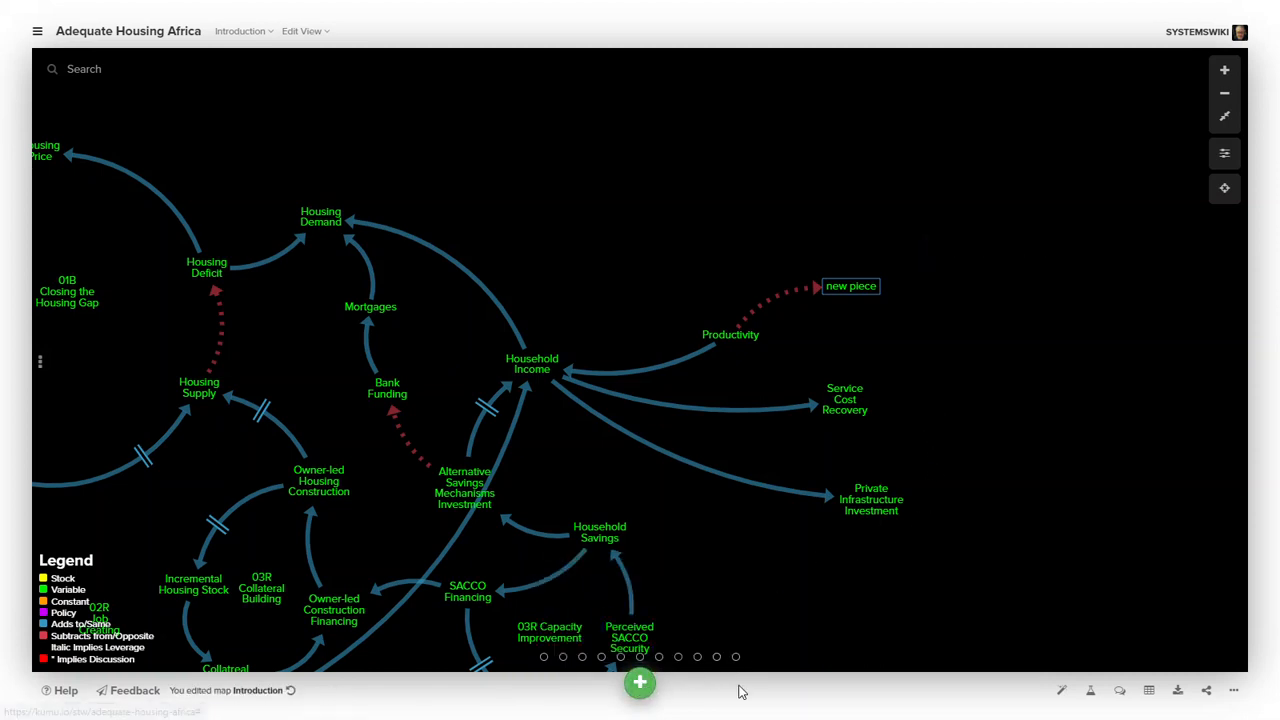
mouse_move(640, 683)
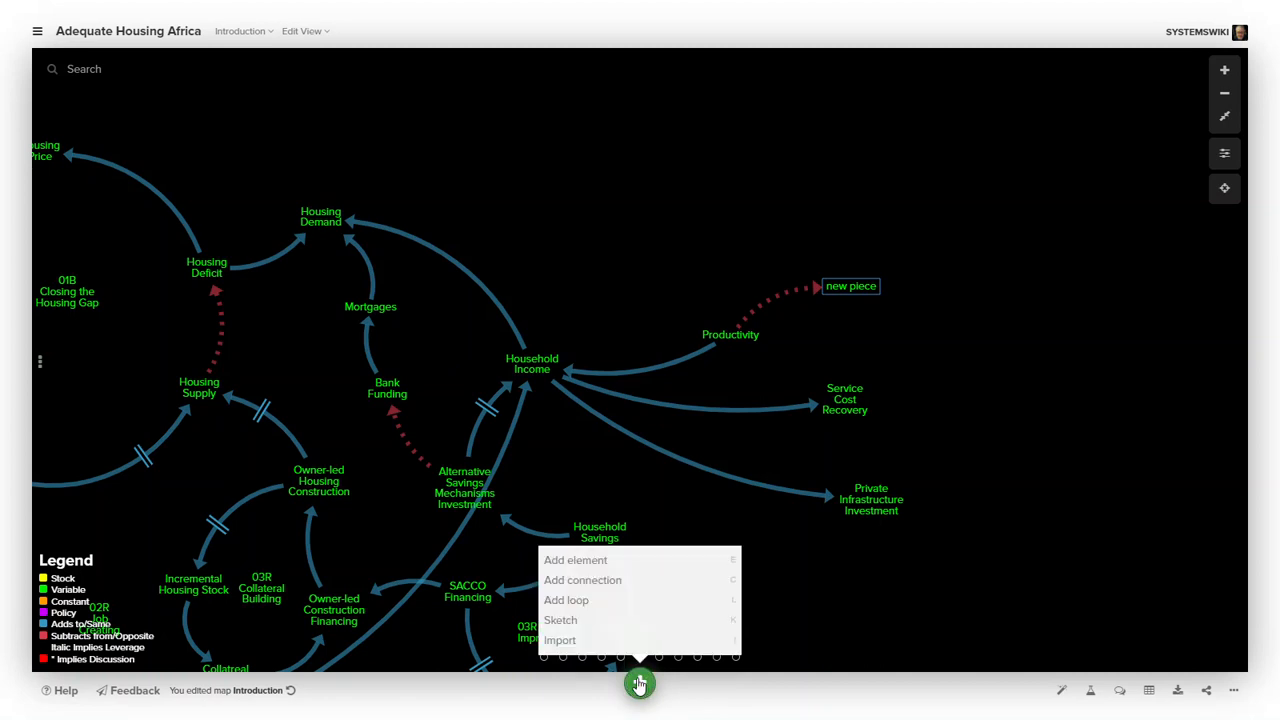
left_click(575, 622)
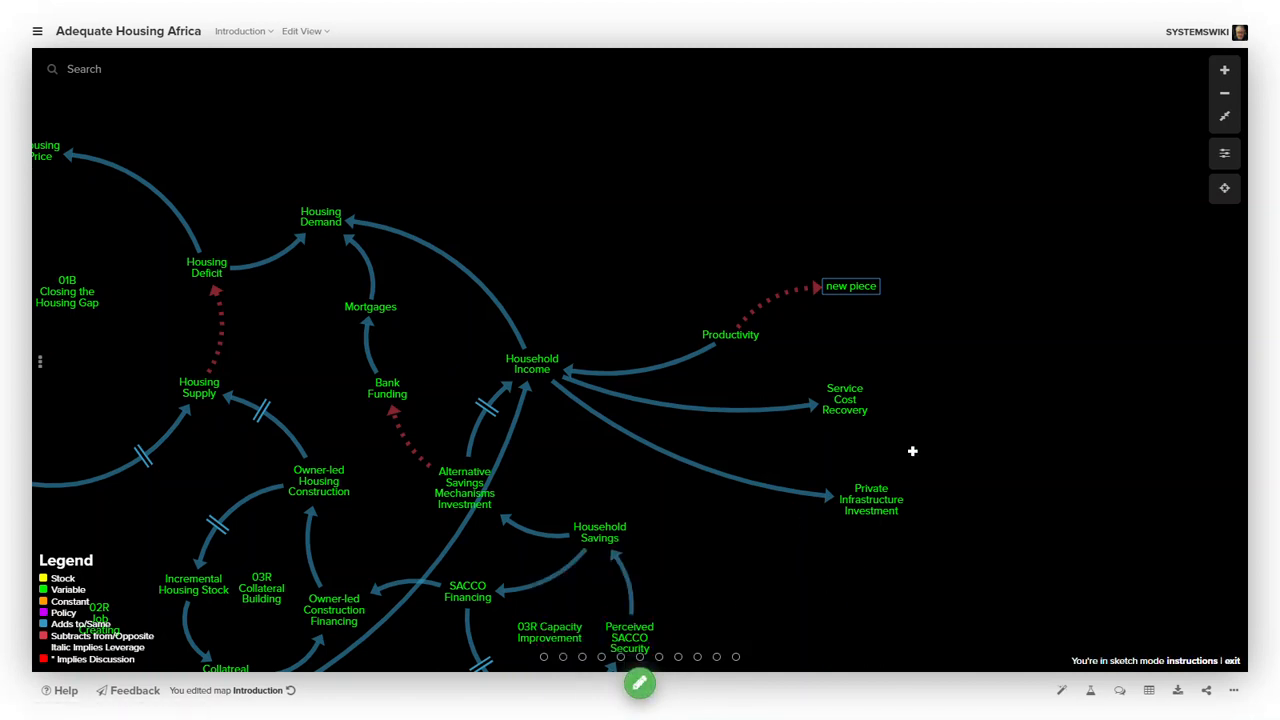